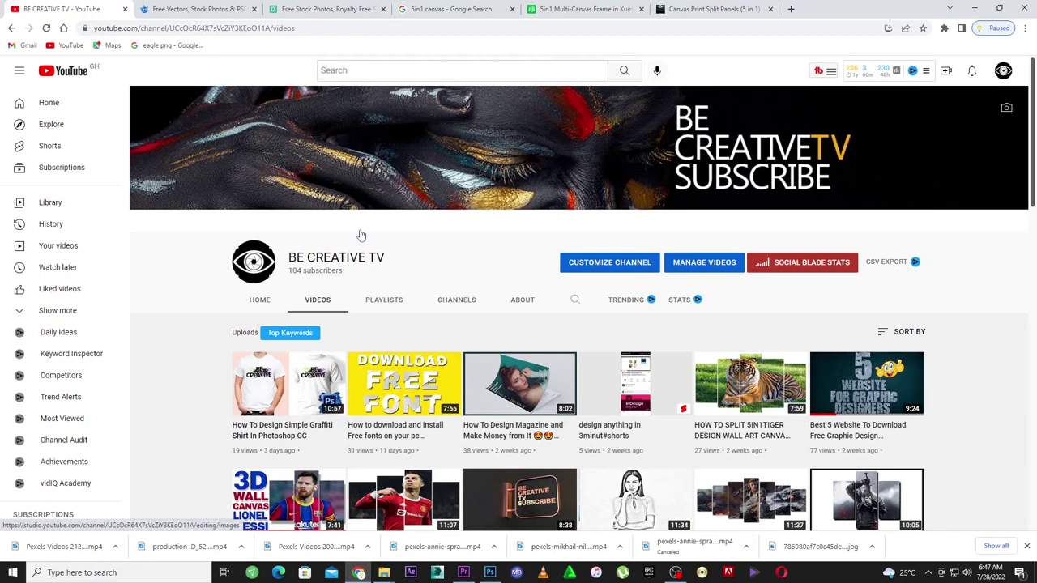
Step: Examine the 5in1 multi-canvas frame listing on Jiji and the Canvas Print Split Panels product page on StockFrames
mouse_move(737, 393)
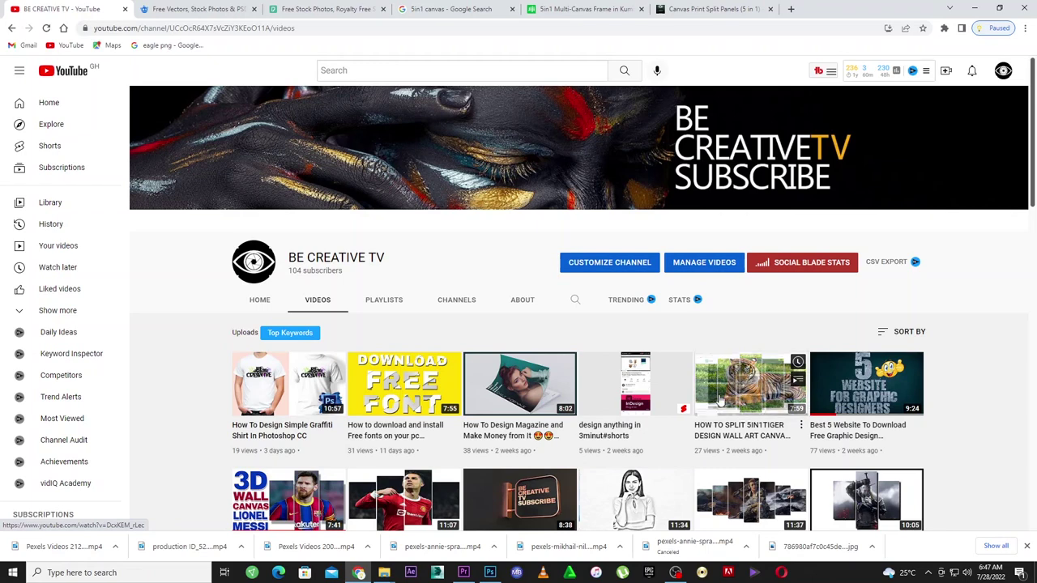
mouse_move(416, 365)
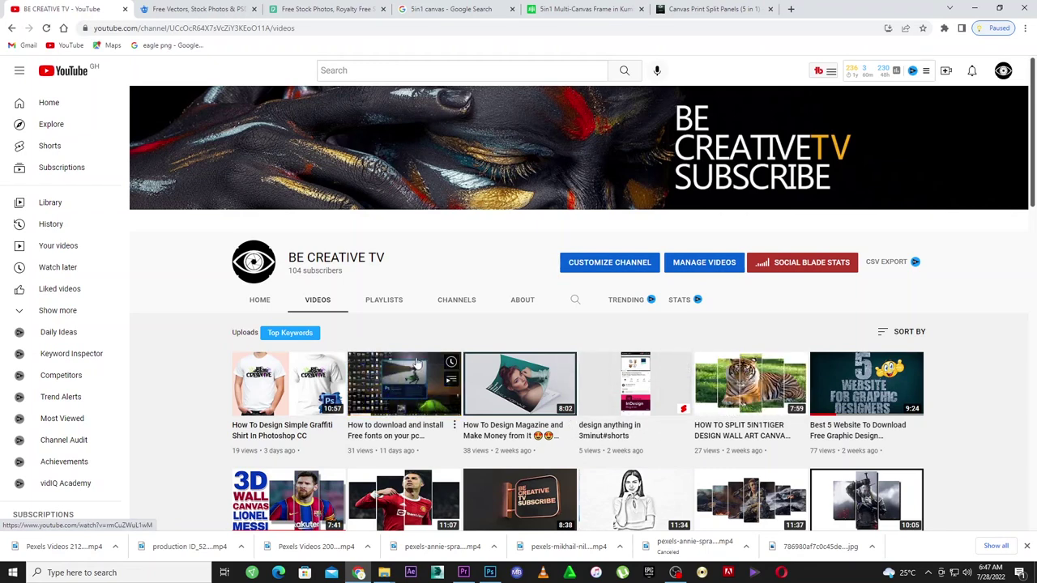
left_click(570, 8)
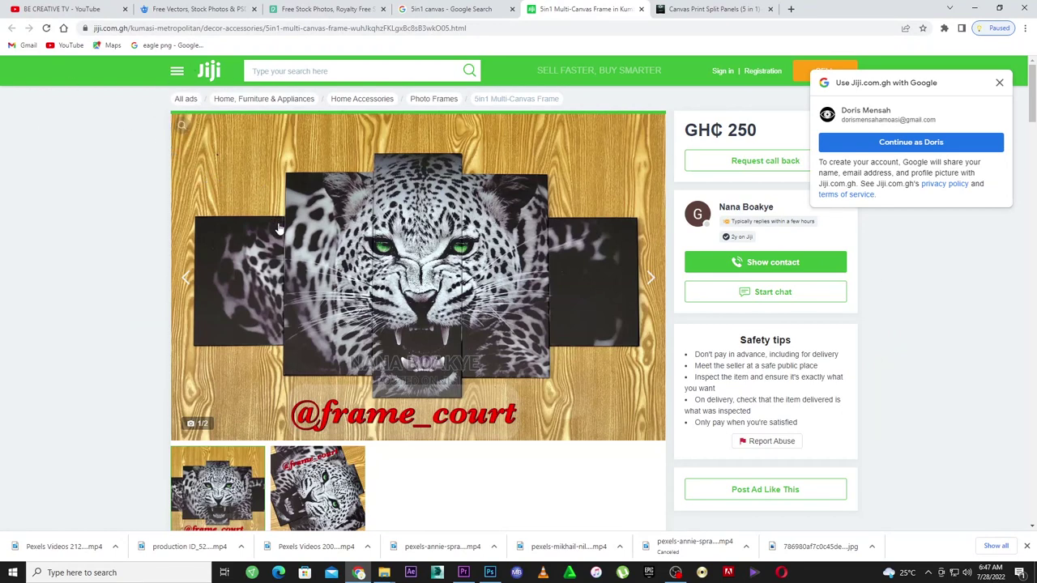
left_click(999, 83)
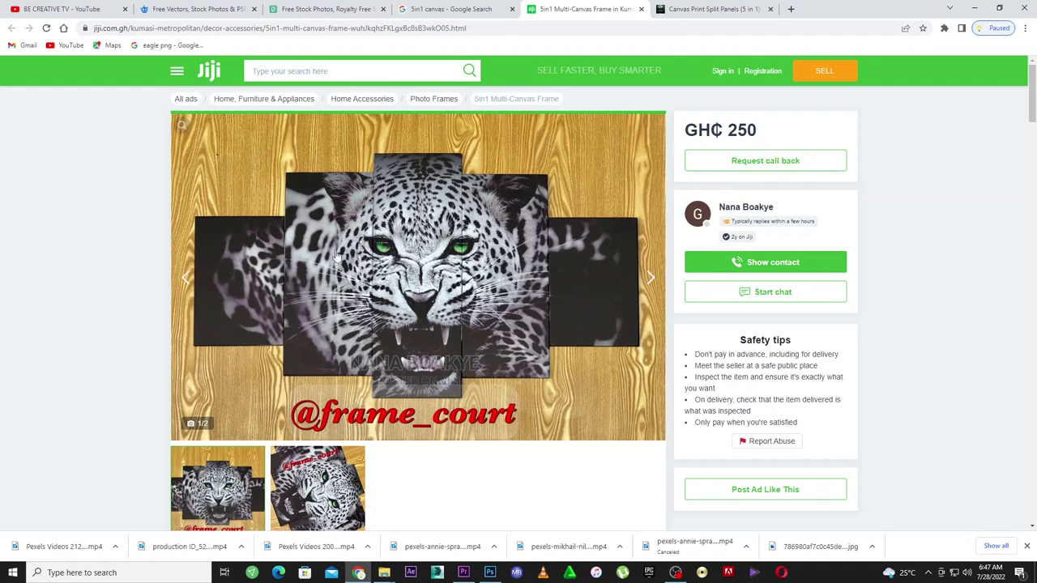
scroll(438, 292, "down", 2)
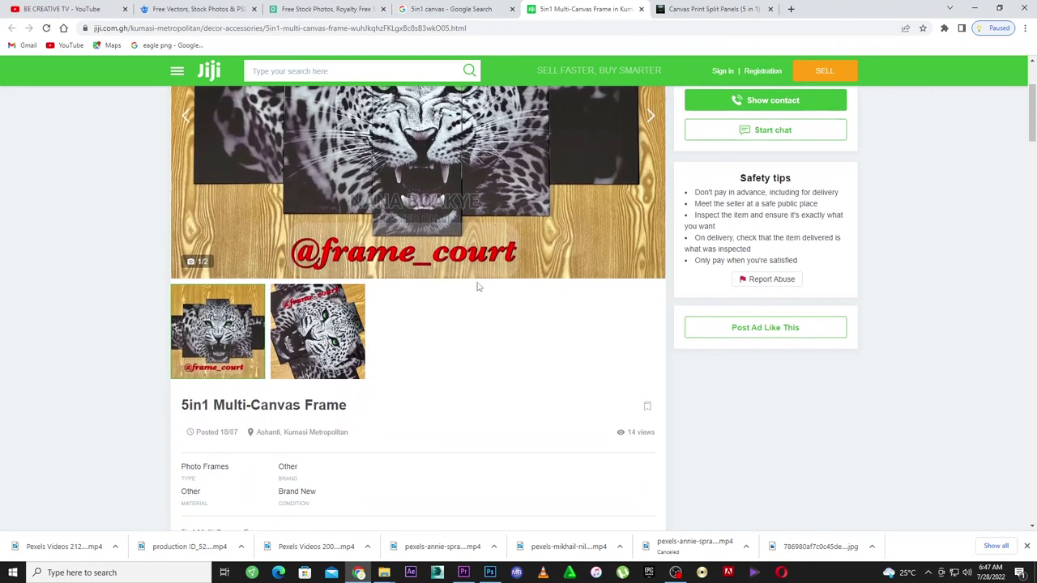
scroll(502, 354, "up", 2)
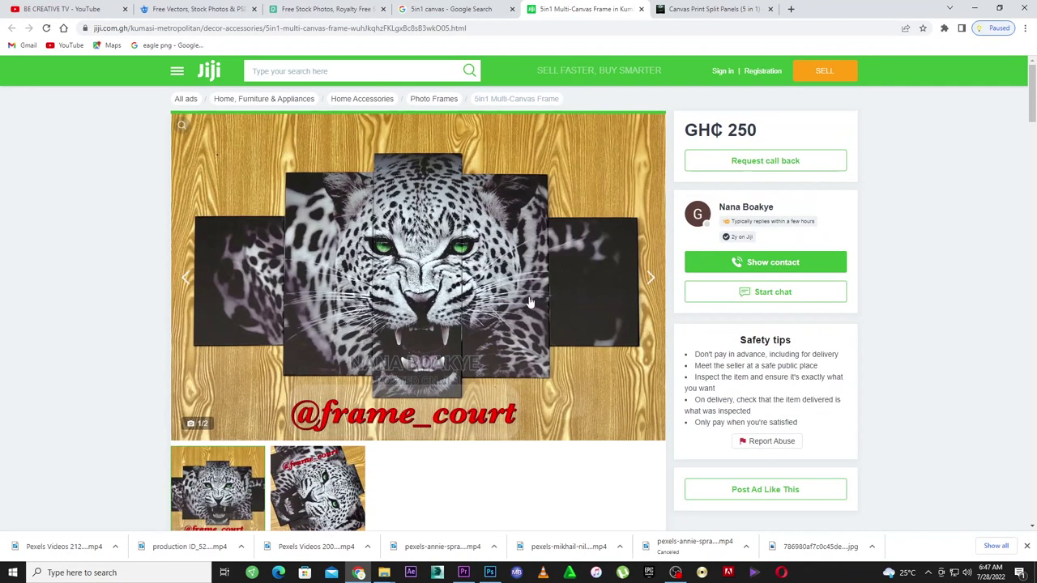
left_click(695, 6)
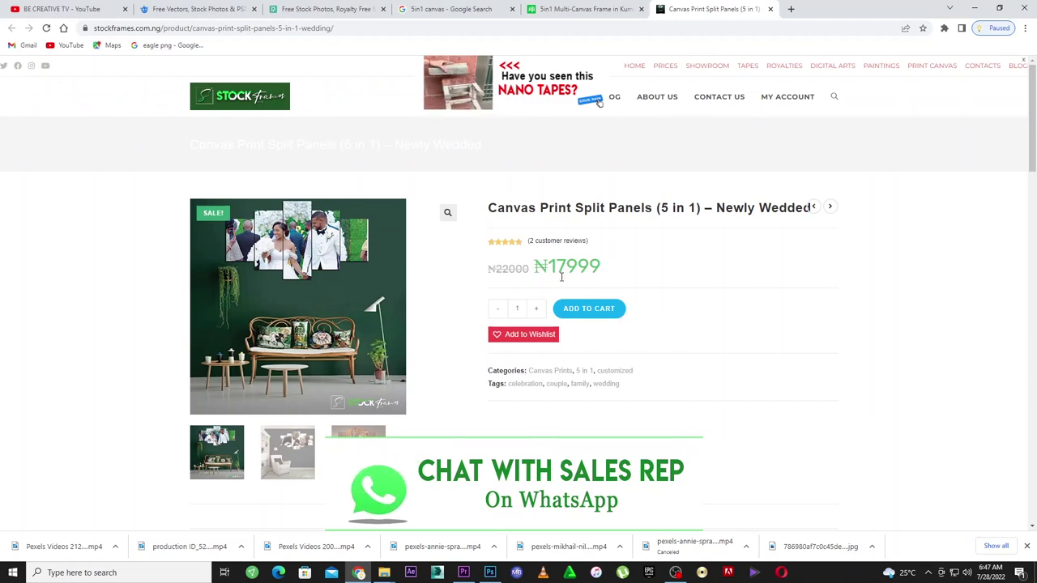
left_click(583, 9)
Step: Browse the image results for 5in1 canvas, enlarging the "Don't Give Up" example and the two-image split canvas print
left_click(449, 9)
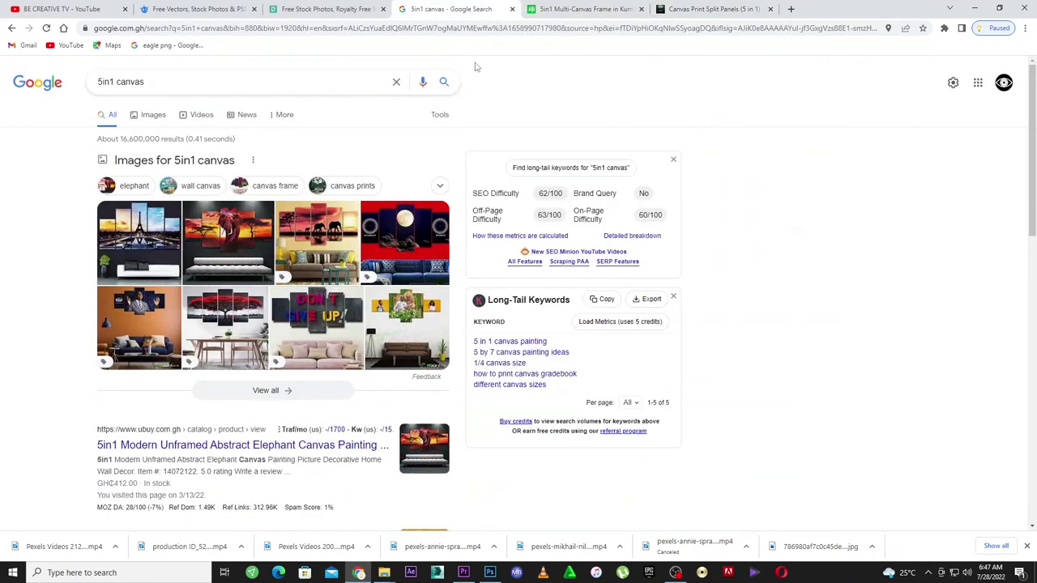
left_click(150, 115)
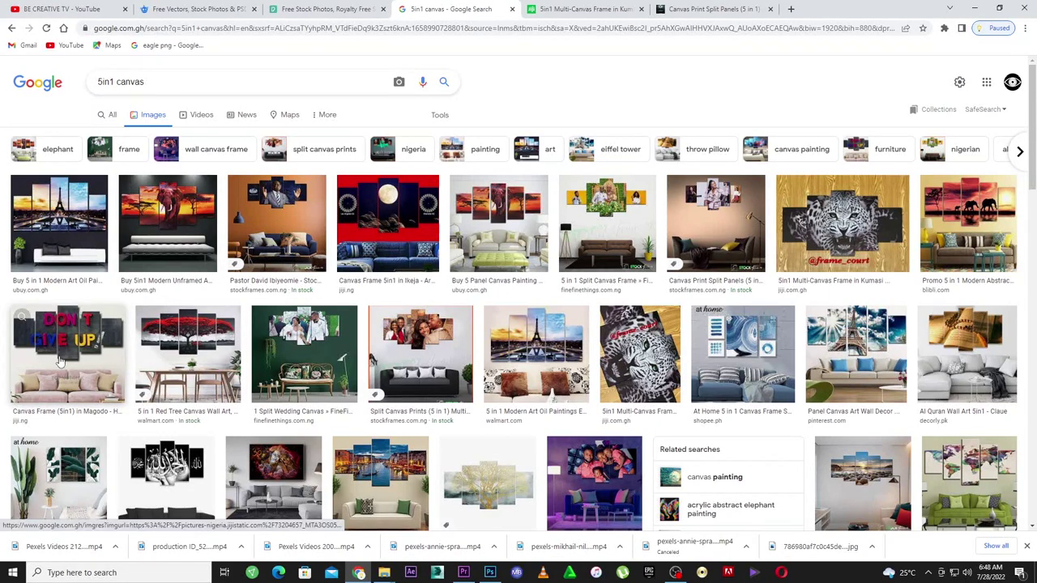
left_click(57, 353)
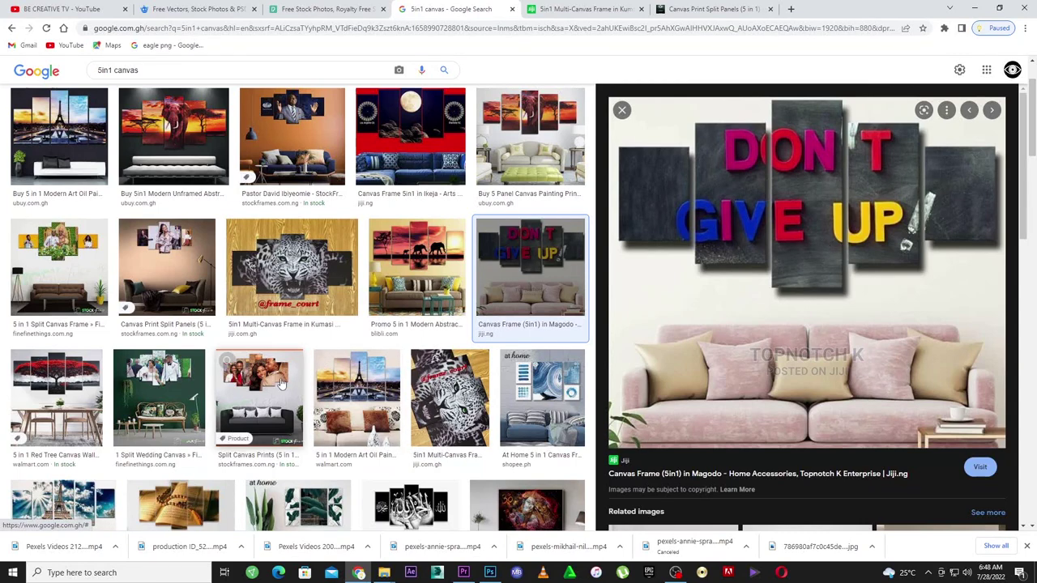
left_click(259, 397)
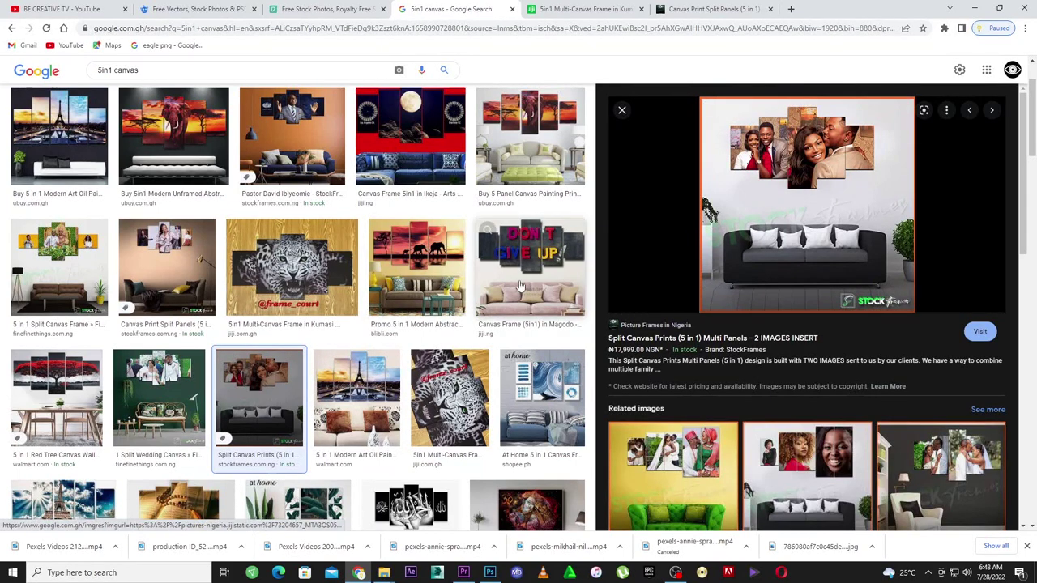
scroll(293, 234, "up", 2)
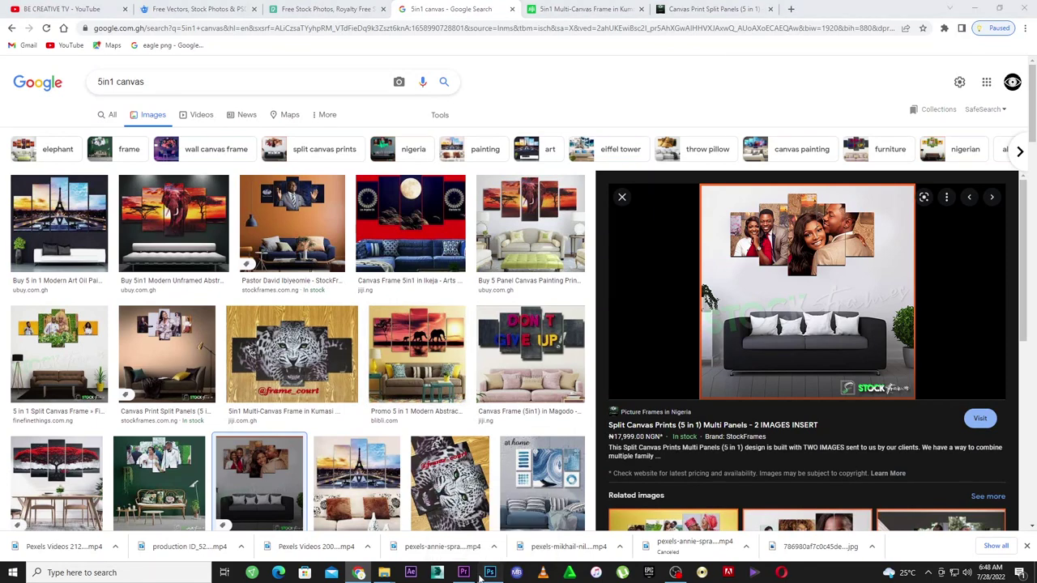
Step: Switch to Photoshop, collapse the Properties panel, and start a new document with the Default Photoshop Size preset
left_click(479, 577)
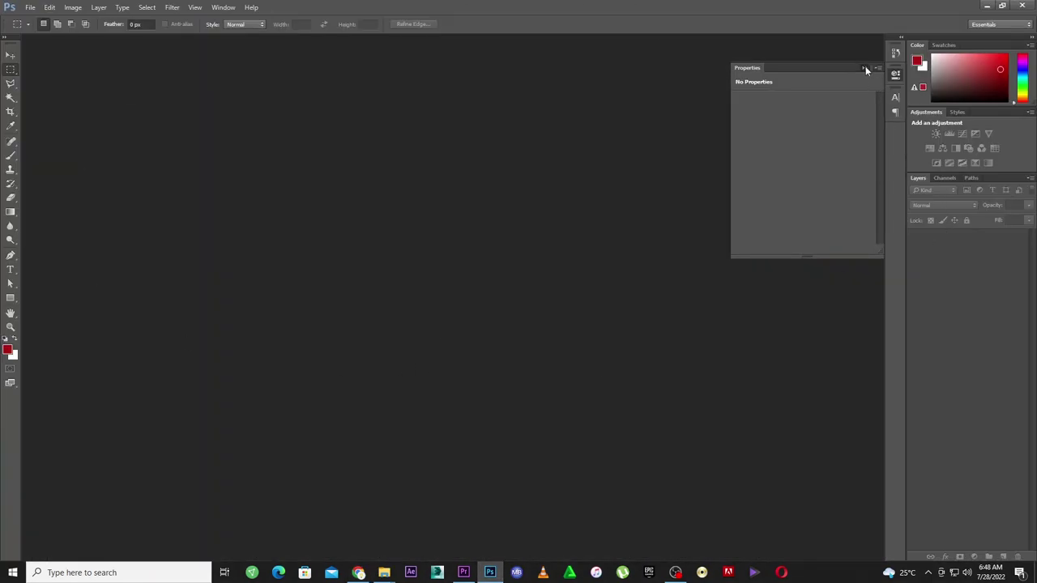
left_click(865, 68)
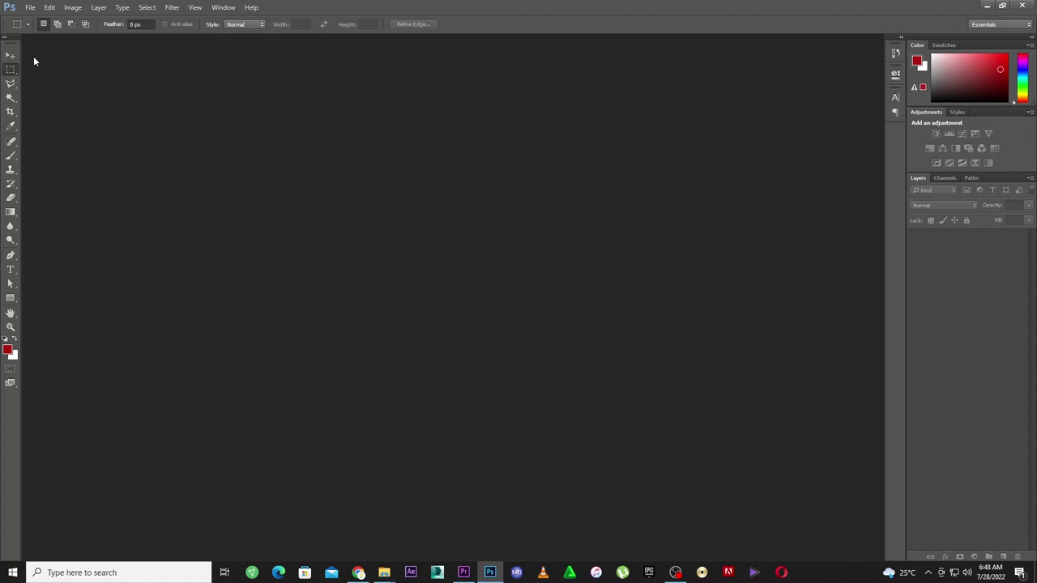
left_click(30, 7)
left_click(81, 16)
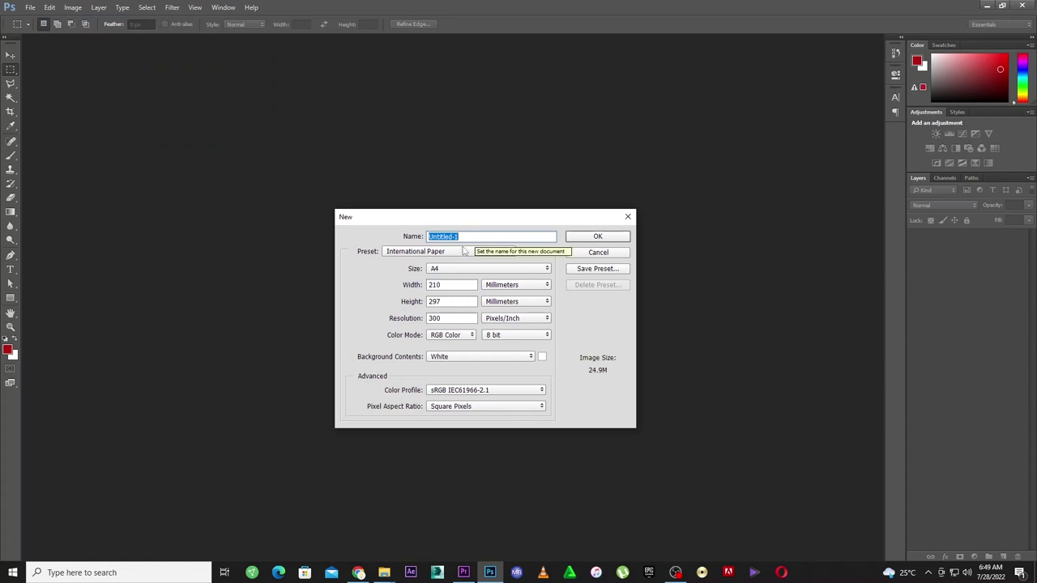
left_click(443, 253)
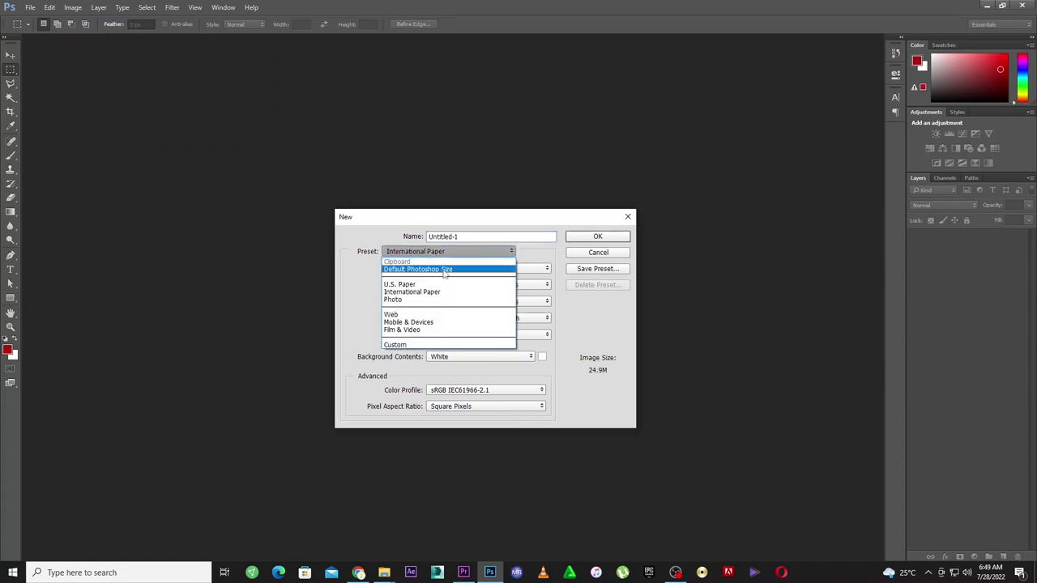
left_click(443, 269)
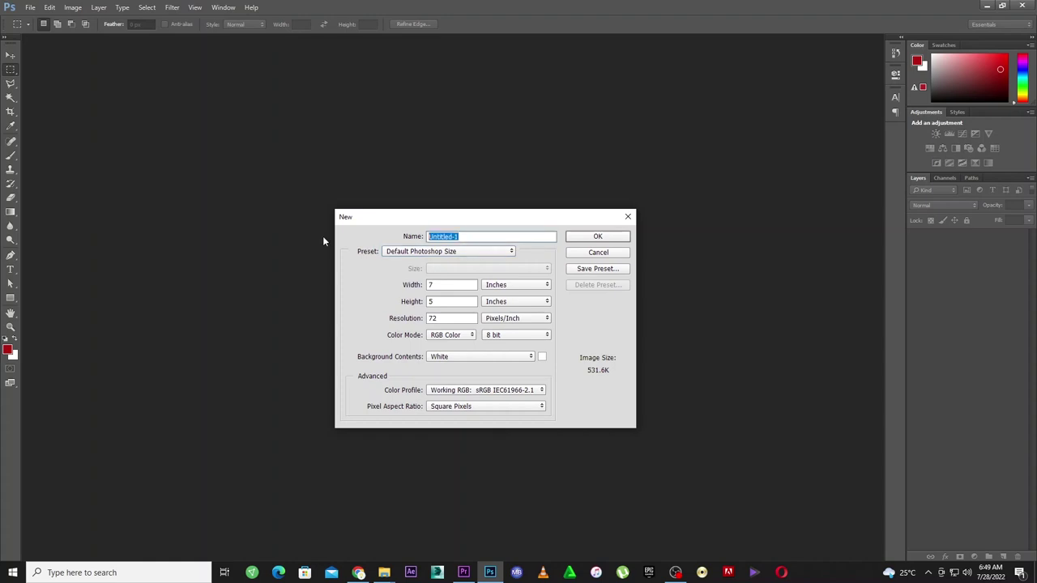
Step: Name the new document 5IN1 CANVAS, set it to 50 inches wide by 30 inches high, and create it
type("5IN1 CANVA")
type("S")
key("Tab")
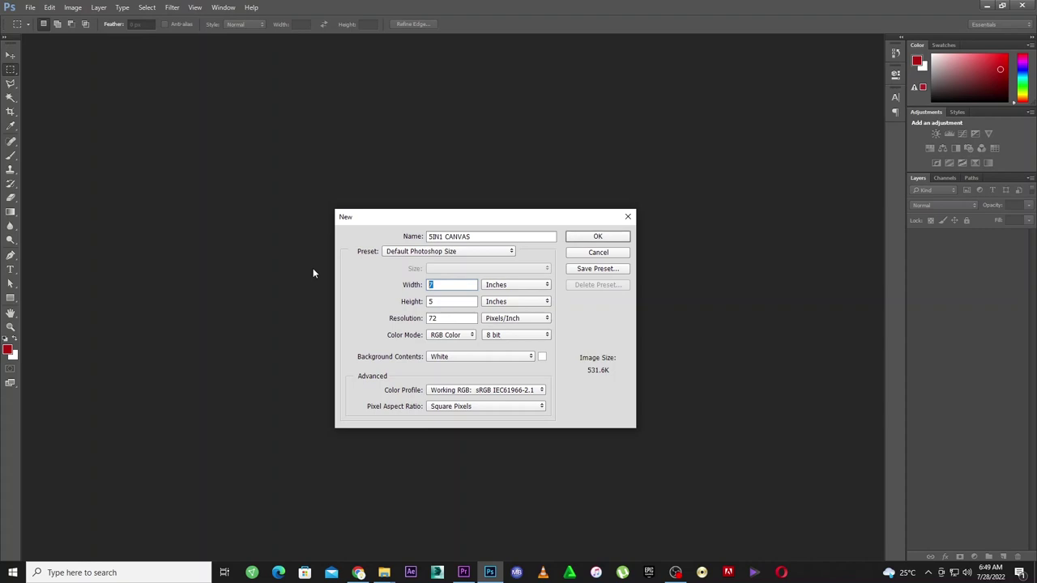
type("50")
left_click(451, 301)
type("30")
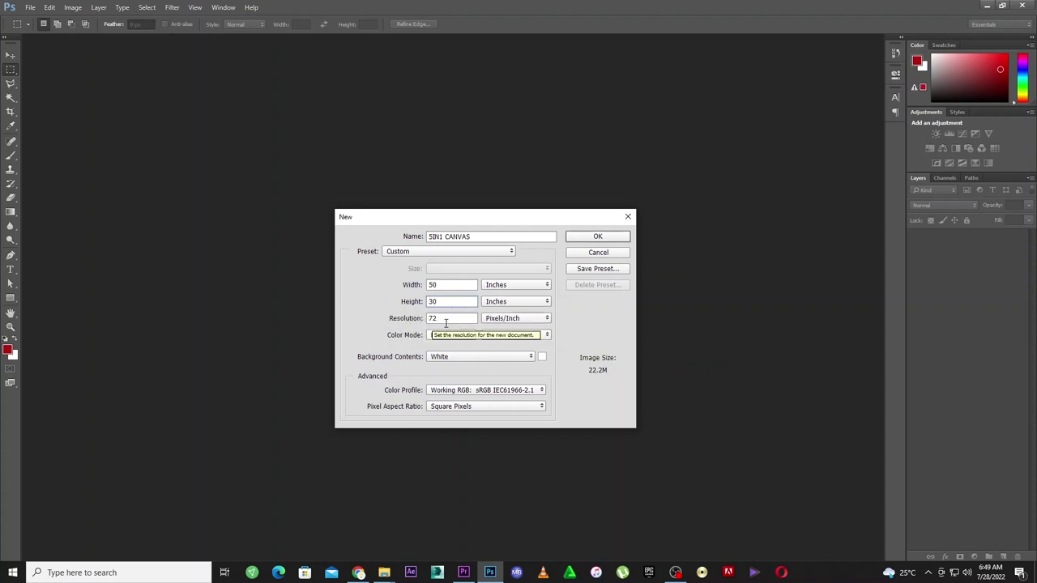
key("Tab")
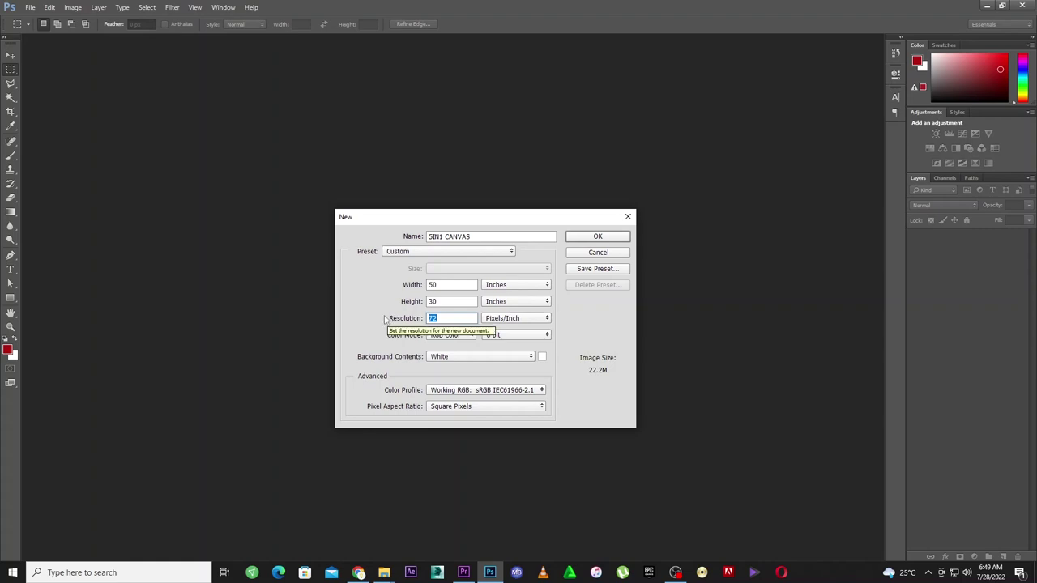
left_click(606, 239)
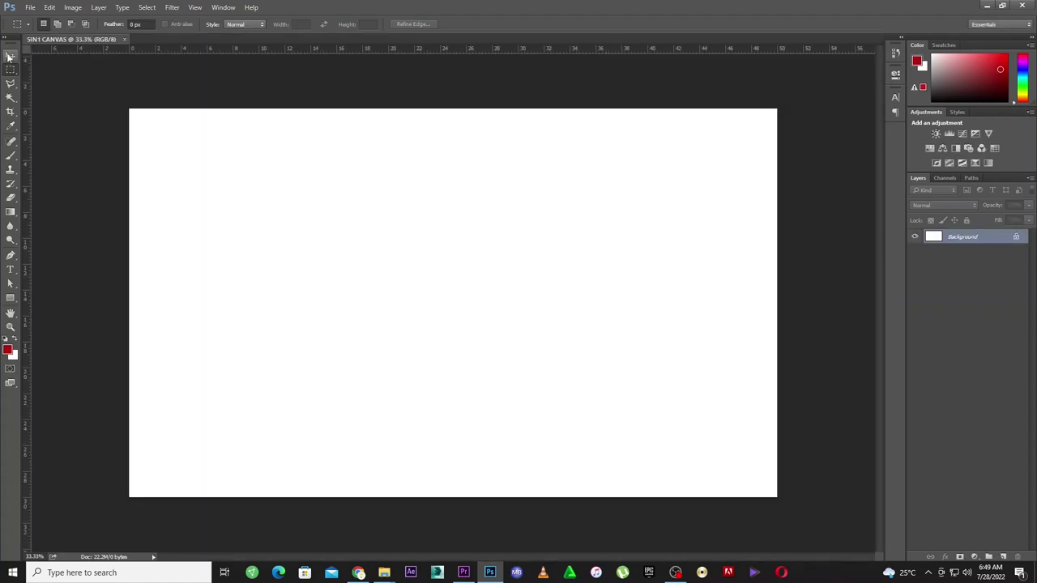
Step: Place the McLaren Senna Forza Horizon 4 picture from the 4K IMAGES folder into the document and rasterize its layer
left_click(11, 55)
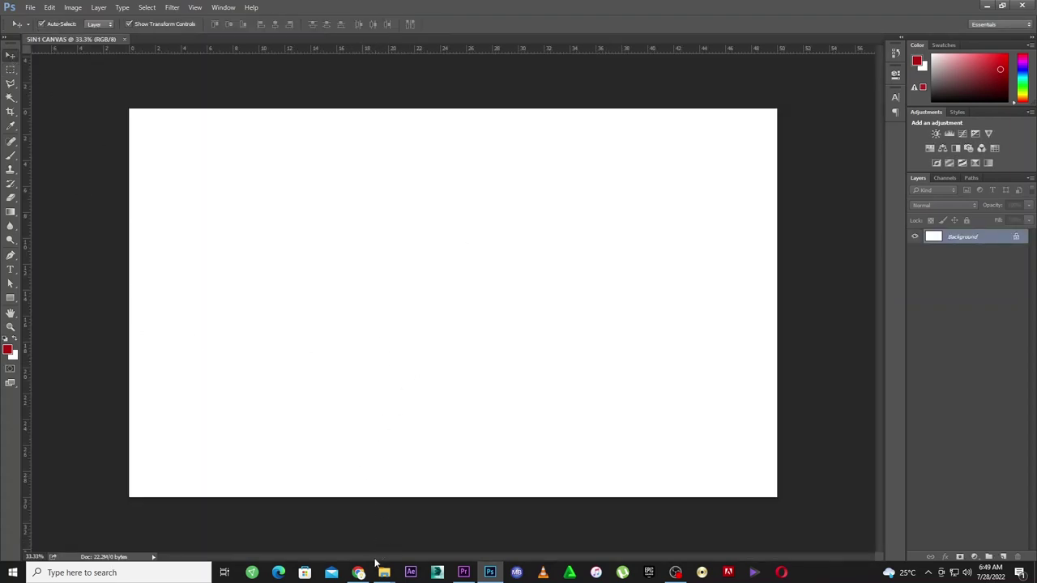
mouse_move(384, 571)
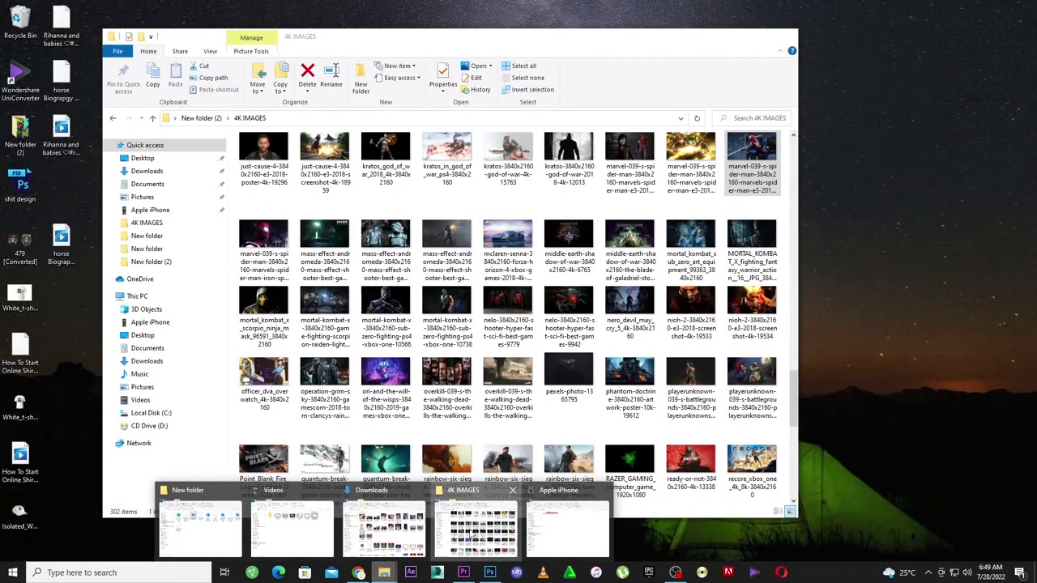
left_click(473, 530)
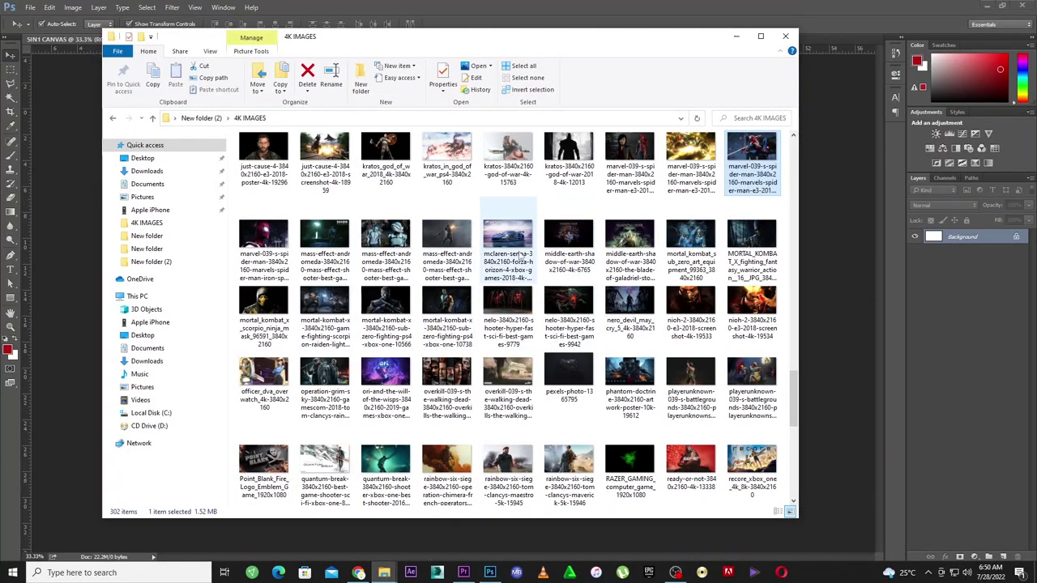
left_click_drag(512, 233, 827, 295)
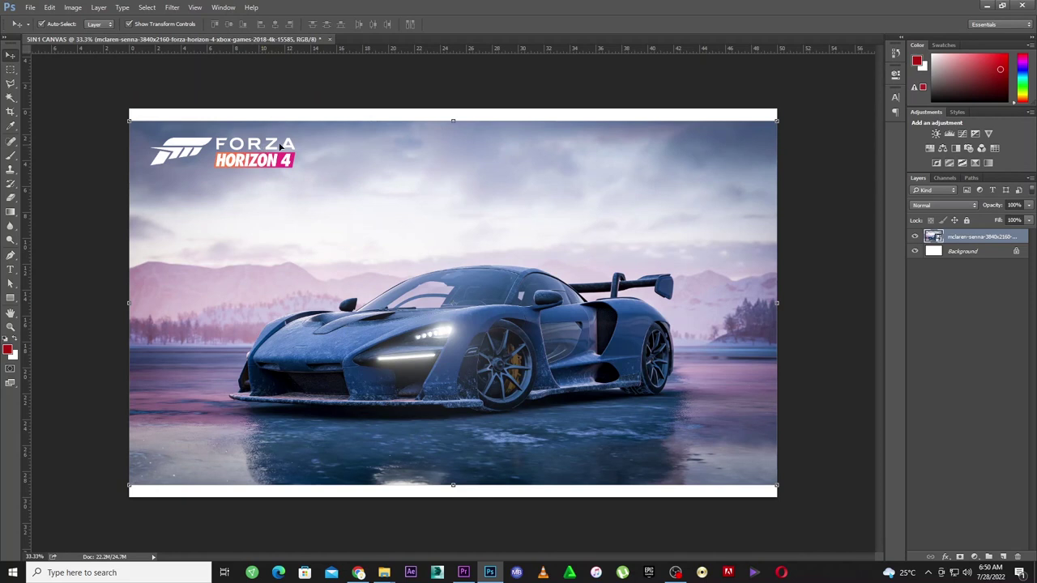
right_click(987, 237)
left_click(929, 319)
Step: Scale the car picture to about 127% and position it to fill the whole canvas
left_click_drag(777, 491, 846, 510)
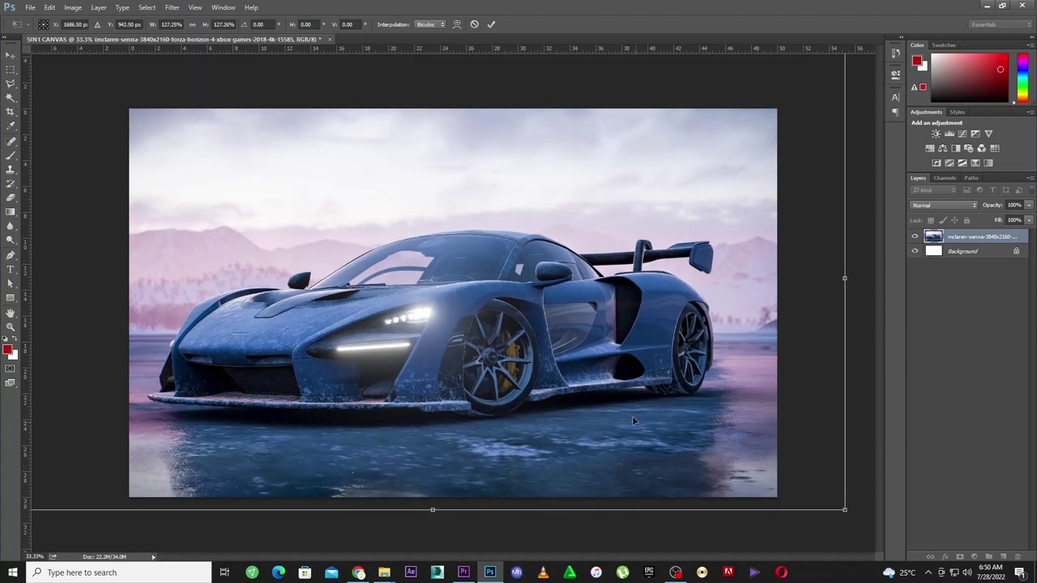
left_click_drag(622, 386, 625, 375)
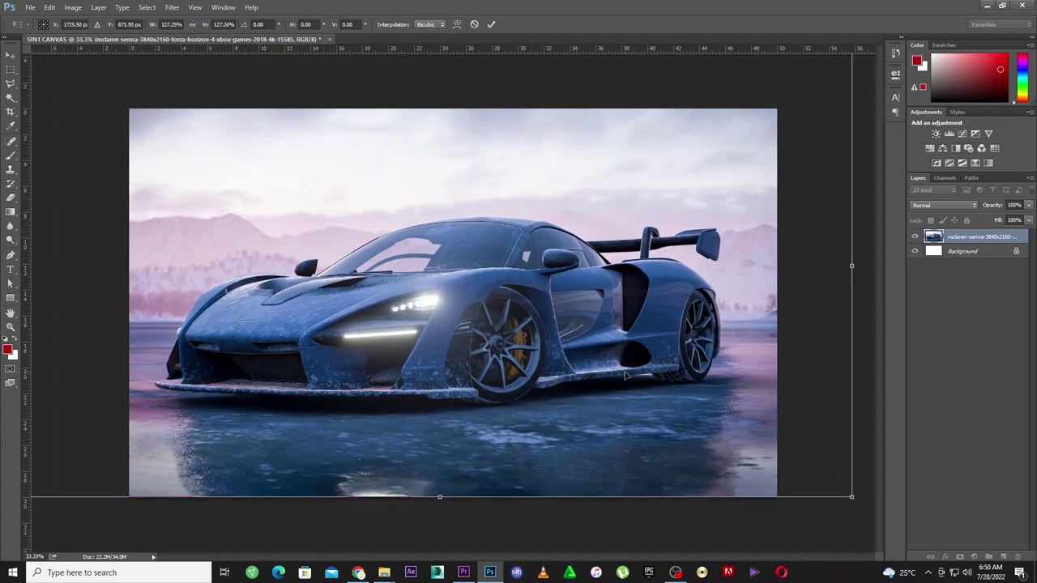
key("Return")
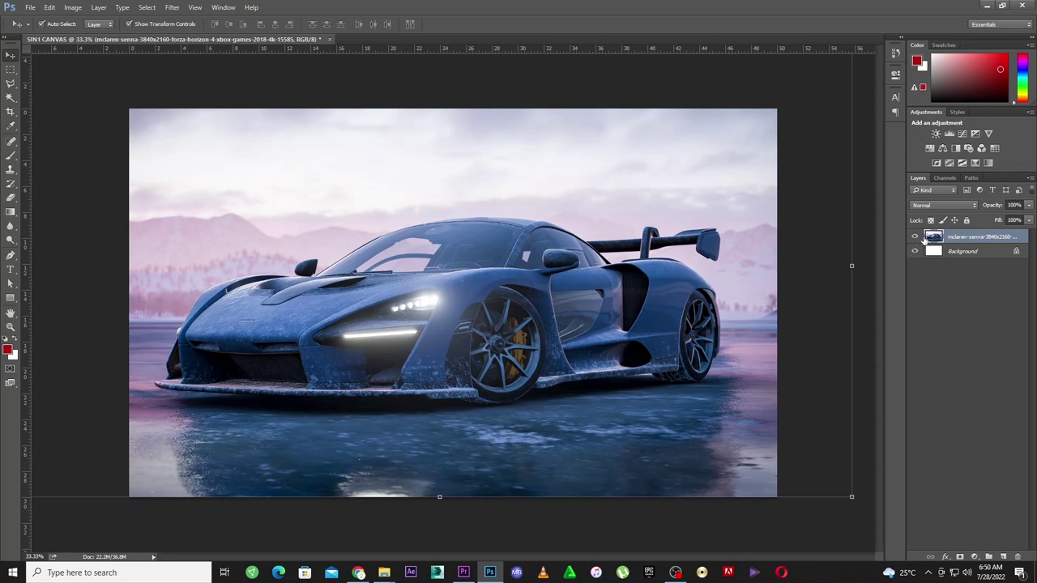
Step: Hide the car picture layer and convert the locked Background into a regular layer
left_click(915, 236)
left_click(828, 241)
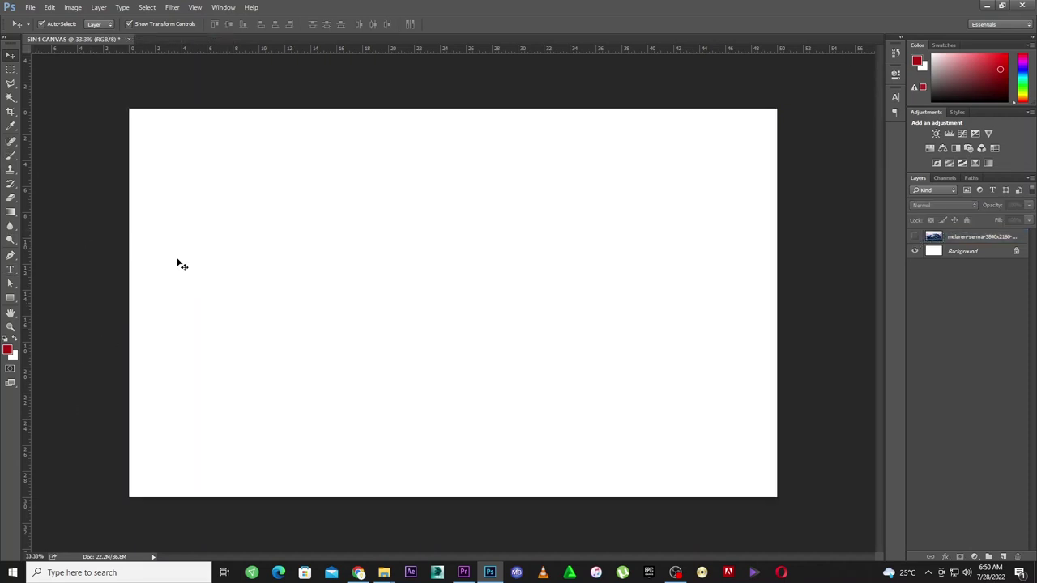
key("b")
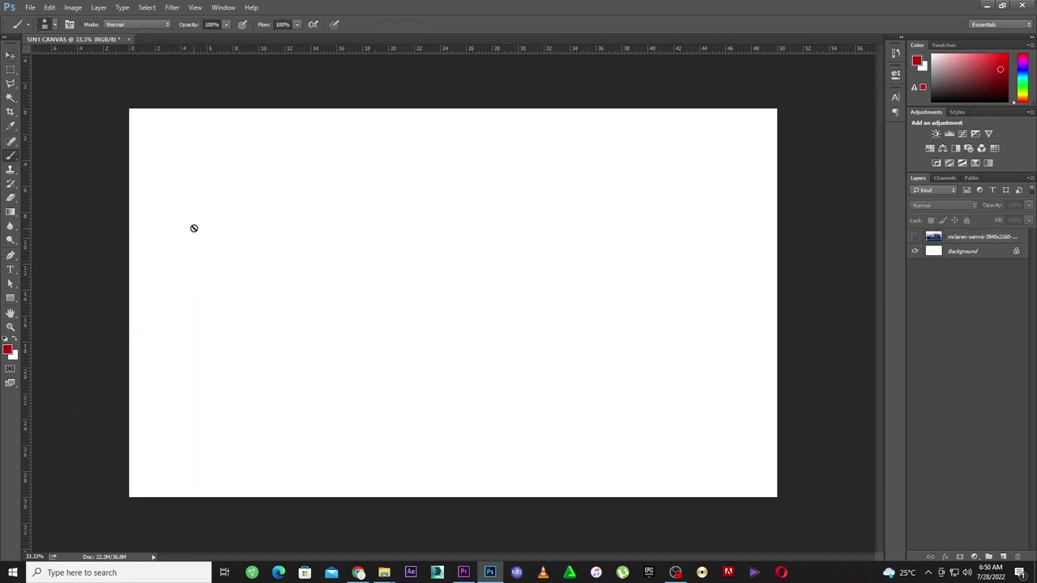
double_click(978, 256, "alt")
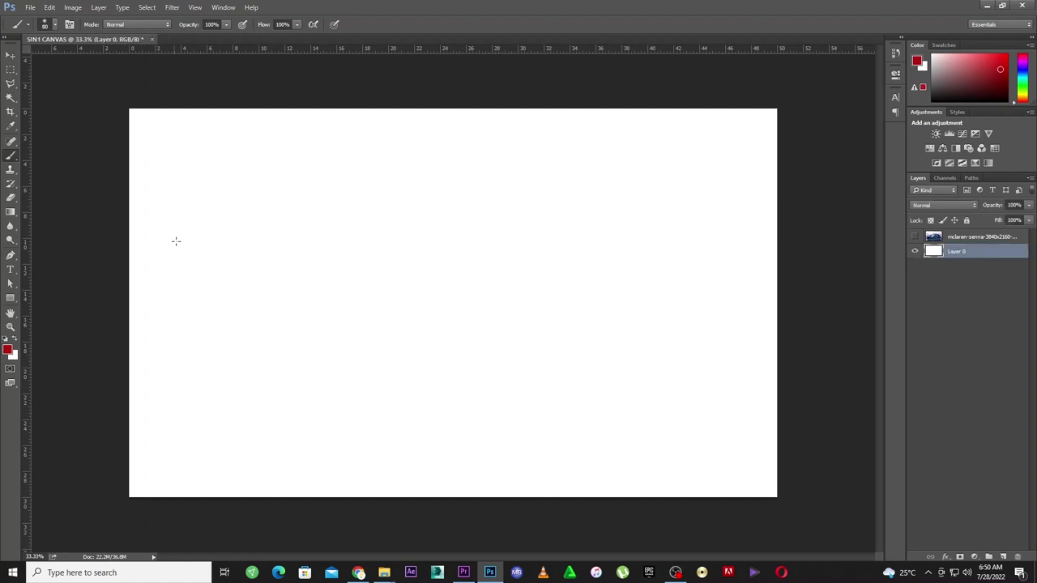
Step: Sketch the split panels as red brush outlines side by side across the blank layer, with the tallest one in the middle
mouse_move(220, 202)
left_mouse_down()
mouse_move(225, 363)
mouse_move(289, 373)
mouse_move(288, 212)
mouse_move(201, 208)
left_mouse_up()
mouse_move(324, 172)
left_mouse_down()
mouse_move(333, 399)
mouse_move(416, 390)
mouse_move(391, 262)
mouse_move(393, 170)
mouse_move(320, 173)
left_mouse_up()
mouse_move(439, 125)
left_mouse_down()
mouse_move(476, 439)
mouse_move(530, 433)
mouse_move(561, 403)
mouse_move(494, 127)
mouse_move(431, 122)
left_mouse_up()
mouse_move(558, 167)
left_mouse_down()
mouse_move(600, 413)
mouse_move(663, 399)
mouse_move(615, 208)
mouse_move(581, 168)
mouse_move(548, 167)
left_mouse_up()
left_click_drag(659, 197, 708, 386)
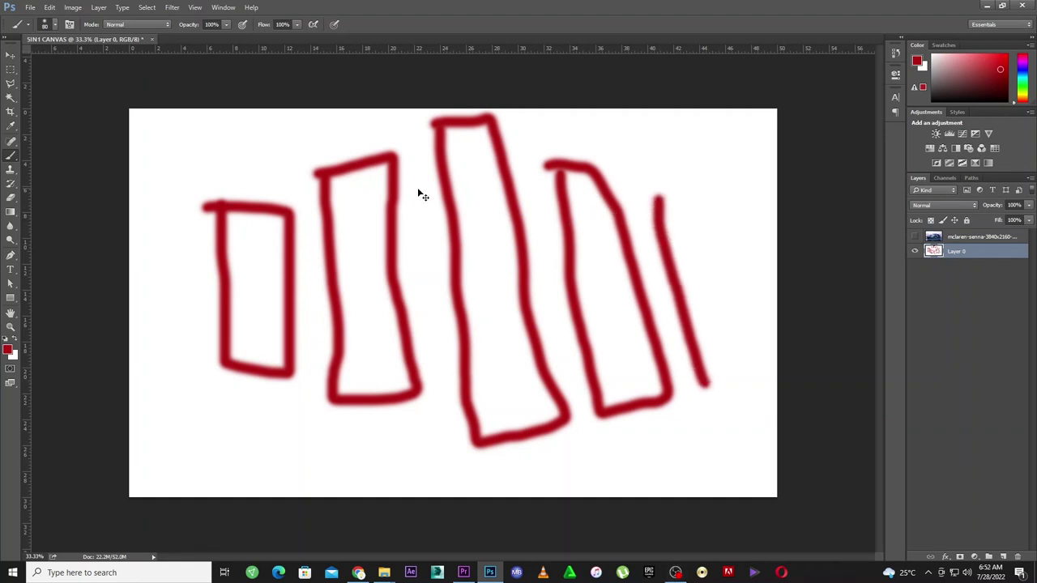
Step: Undo all the red brush strokes of the panel sketch
key("ctrl+z")
key("ctrl+alt+z")
key("ctrl+alt+z")
key("ctrl+alt+z")
key("ctrl+alt+z")
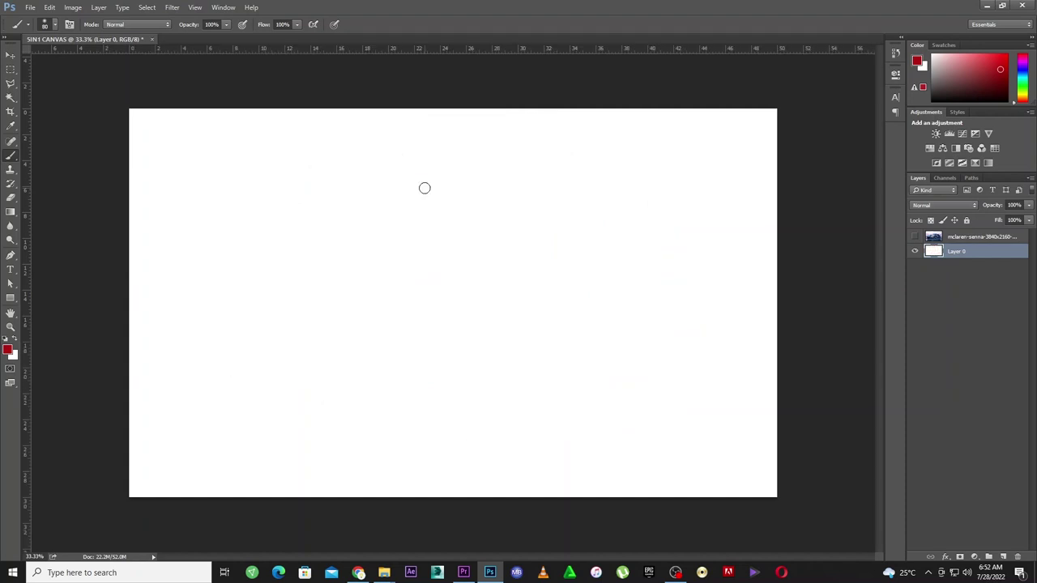
Step: Place two horizontal and two vertical guides along the four outer edges of the canvas
left_click(11, 55)
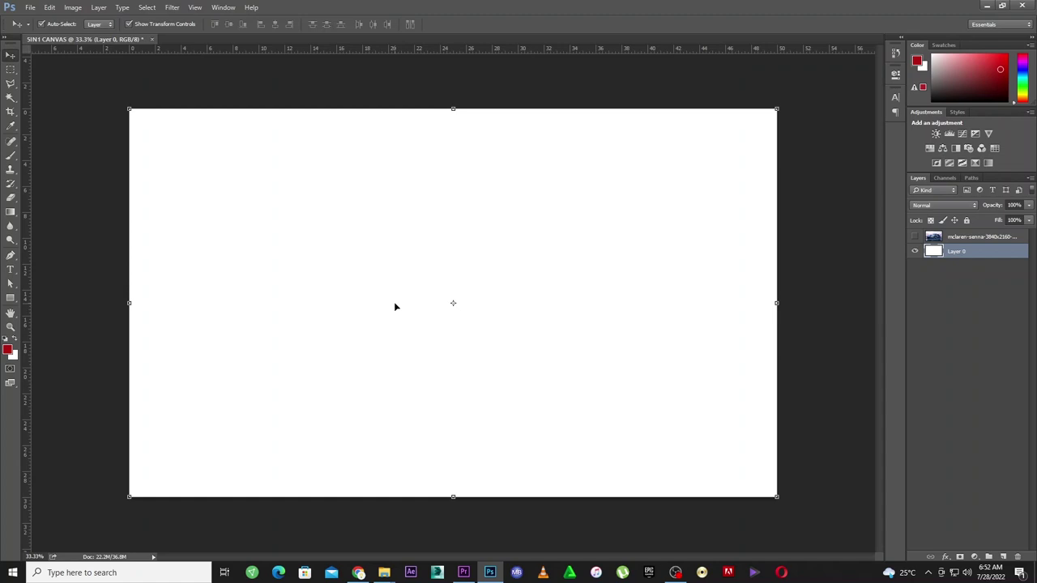
left_click_drag(332, 52, 330, 108)
left_click_drag(344, 51, 349, 499)
left_click_drag(27, 407, 129, 407)
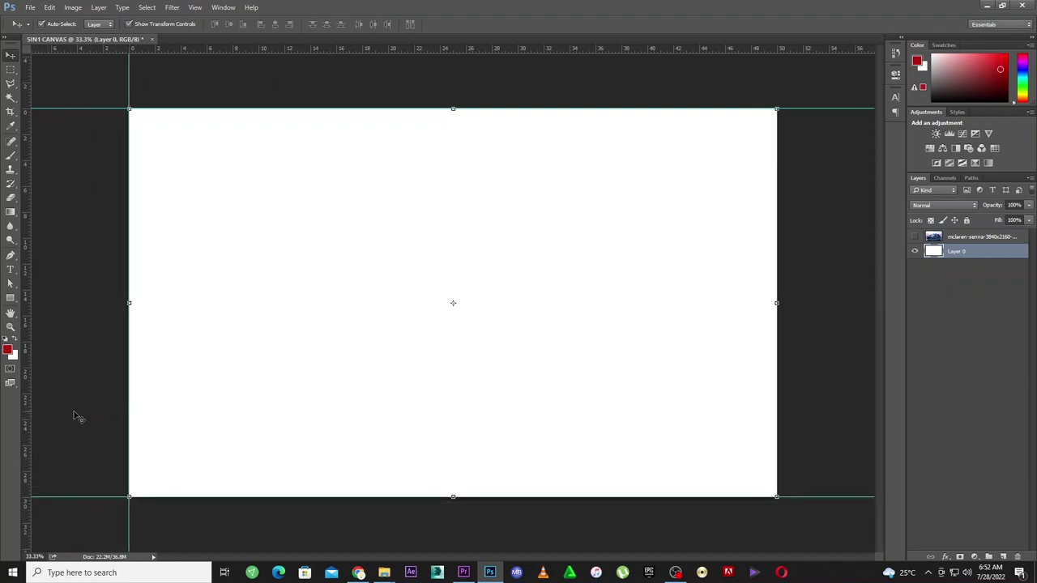
left_click_drag(27, 377, 776, 354)
left_click(829, 321)
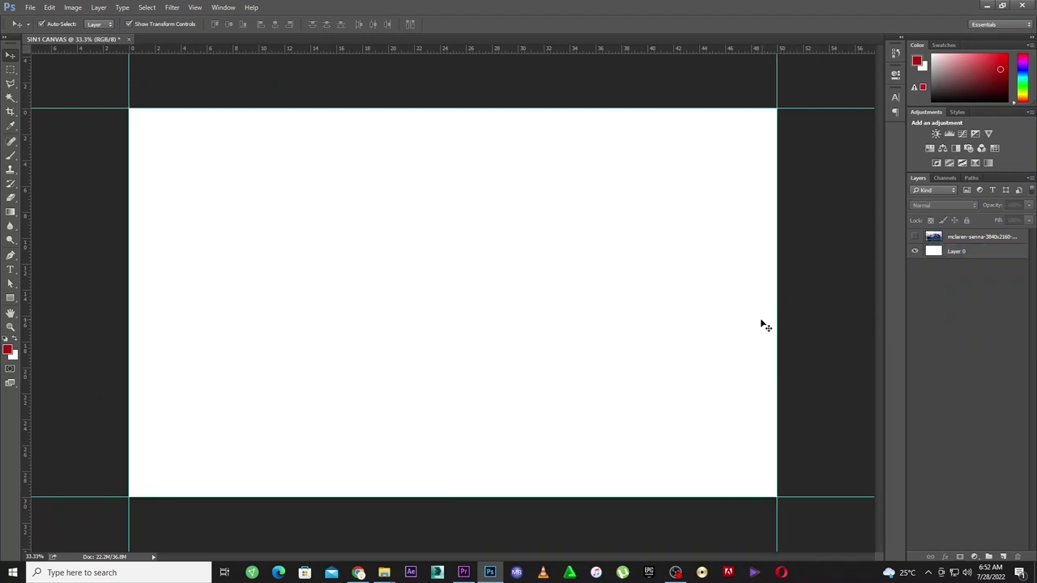
Step: Create a new white document 10 inches wide and 30 inches high at 72 pixels per inch
left_click(30, 8)
left_click(36, 17)
double_click(457, 287)
type("10")
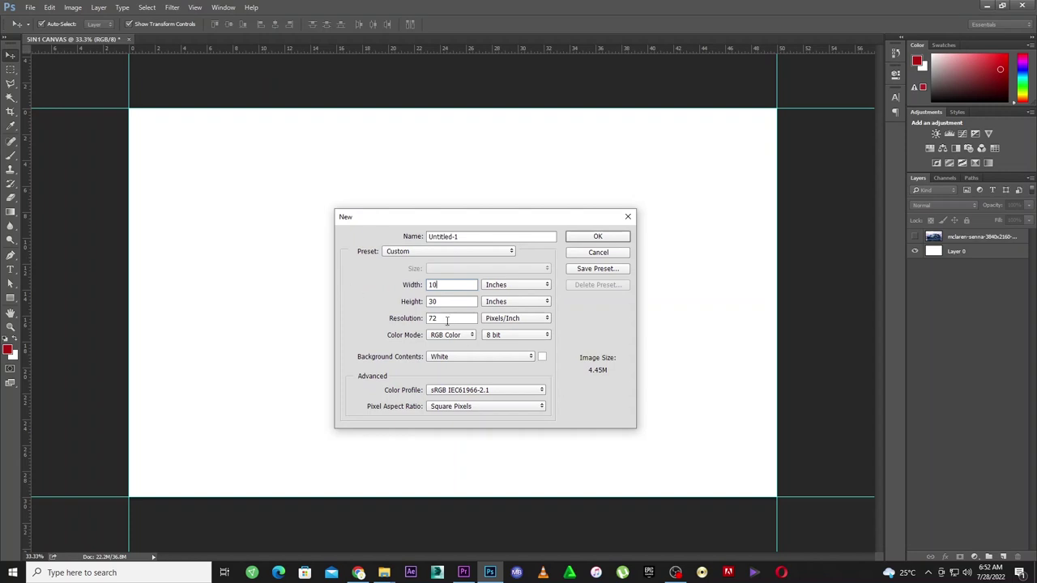
left_click(601, 236)
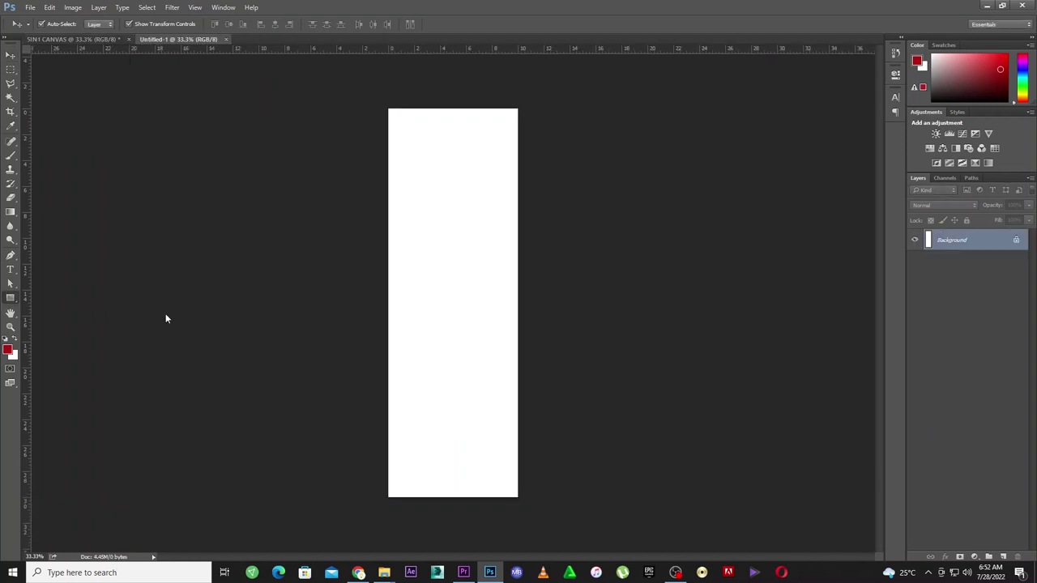
Step: Draw a red rectangle shape over the blank document and fit it exactly to the edges, 720 by 2160 px
key("u")
left_click_drag(388, 108, 524, 503)
key("v")
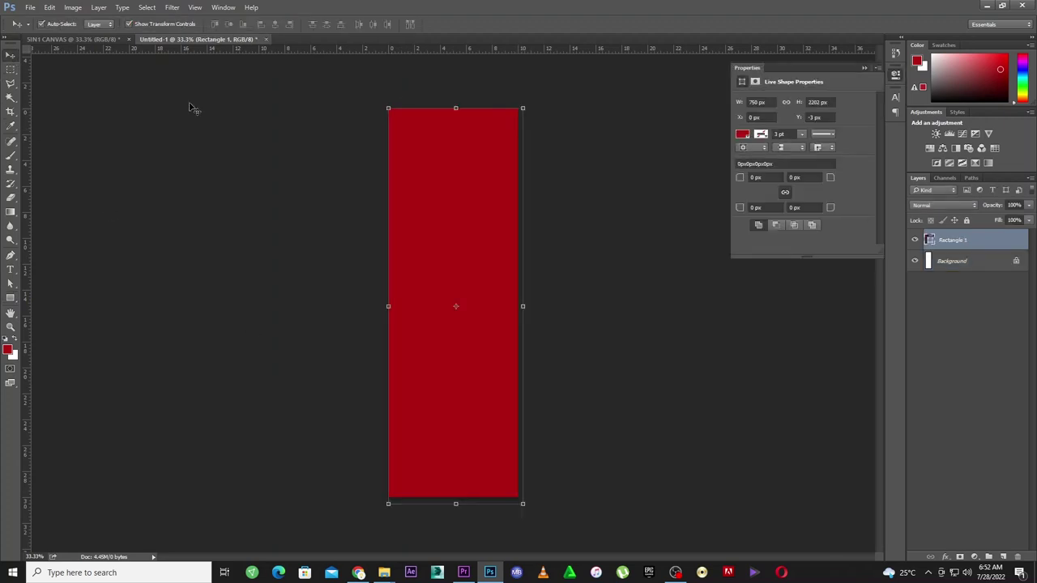
left_click_drag(388, 107, 388, 109)
left_click_drag(521, 502, 517, 497)
key("Return")
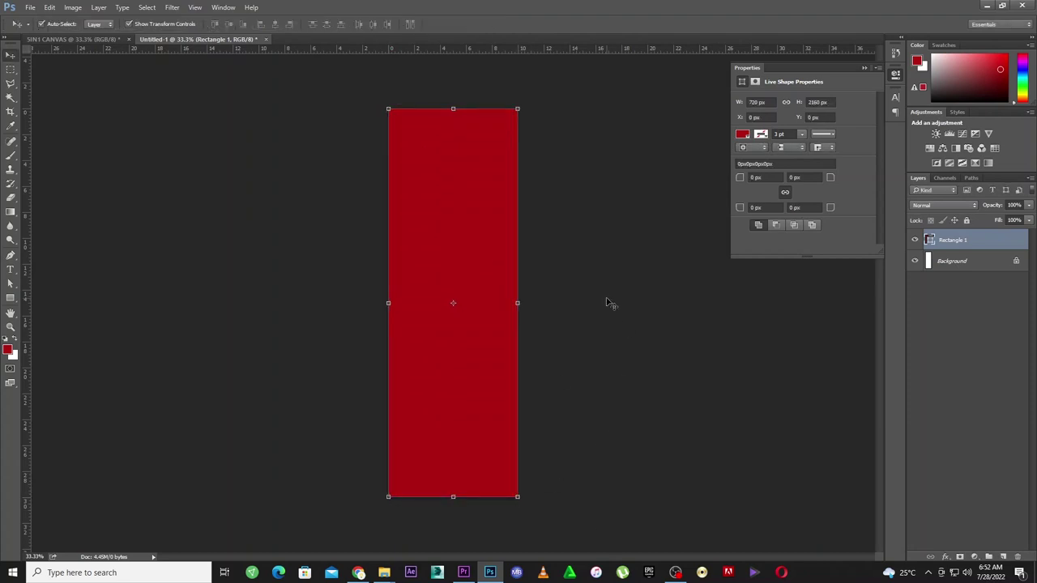
Step: Copy the red rectangle into the 5IN1 CANVAS document and hide its layer there
left_click(569, 119)
left_click_drag(445, 162, 486, 201)
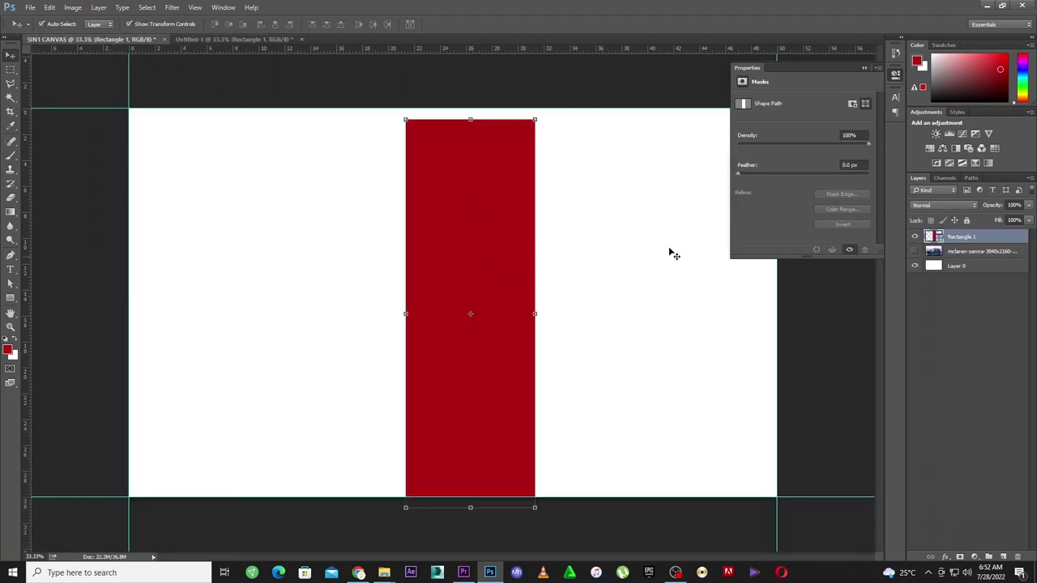
left_click(917, 236)
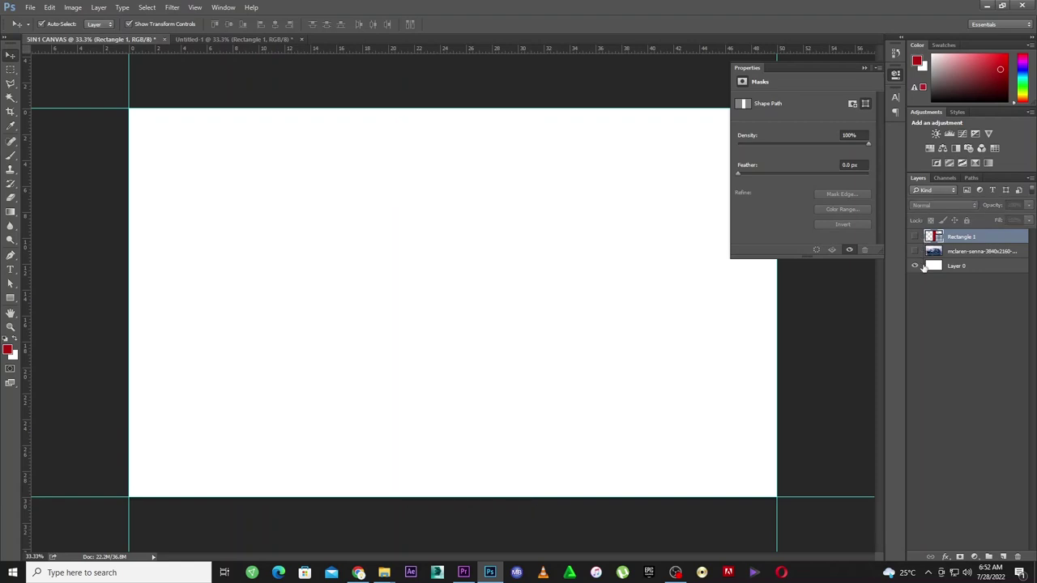
Step: Select the white Layer 0 and place a vertical guide through its centre at 25 inches
left_click(974, 268)
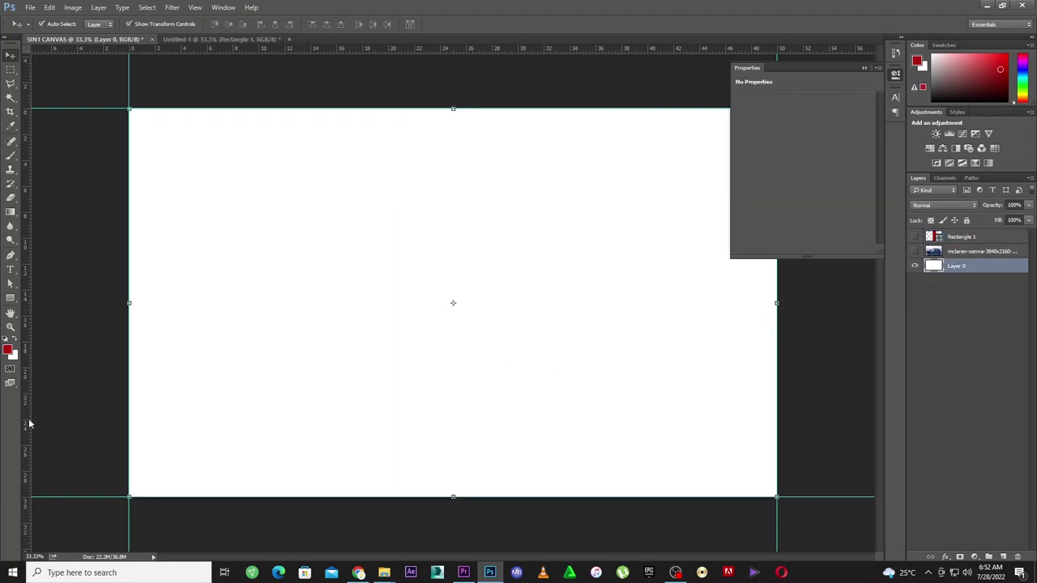
left_click_drag(27, 423, 455, 392)
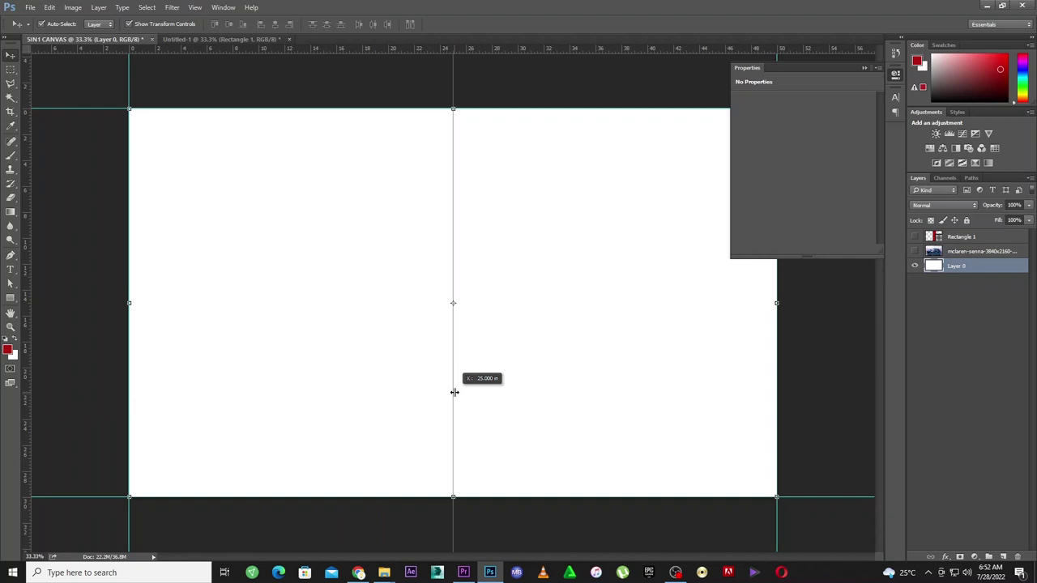
left_click_drag(454, 392, 453, 392)
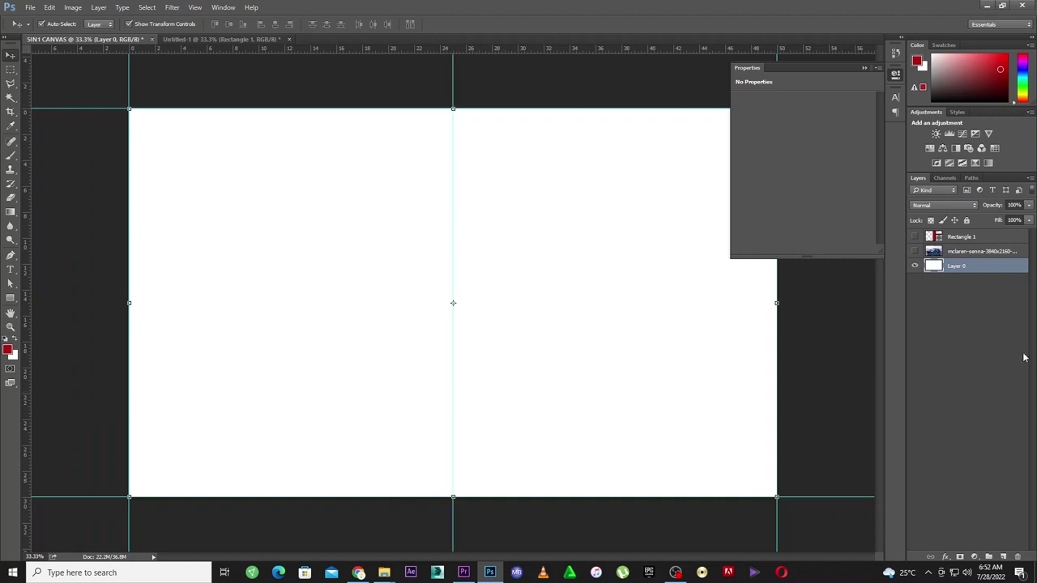
Step: Show the red rectangle again and move it so it is centred on the middle guide, filling the canvas height
left_click(914, 237)
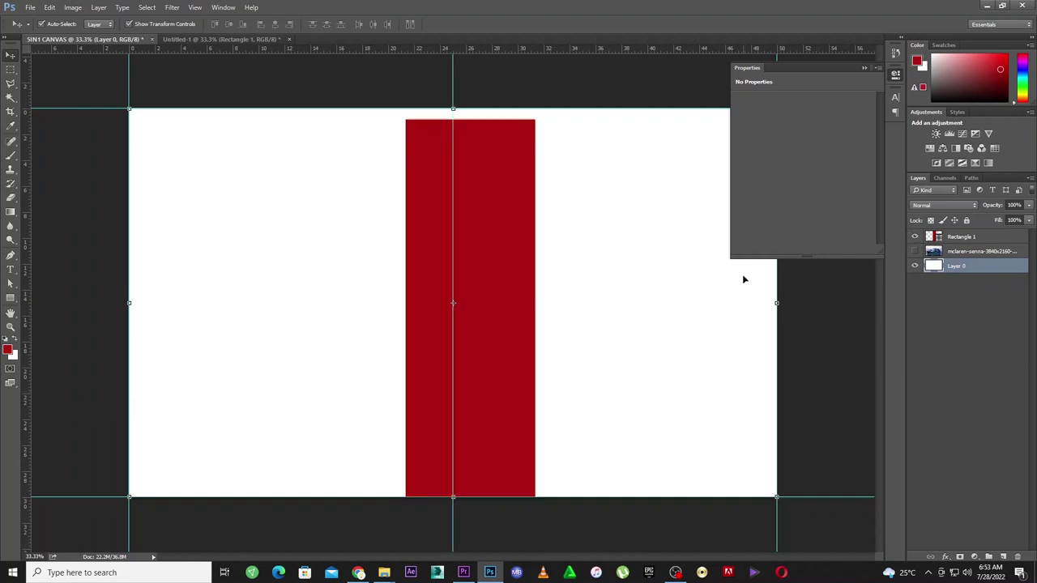
left_click(515, 308)
left_click_drag(507, 299, 495, 288)
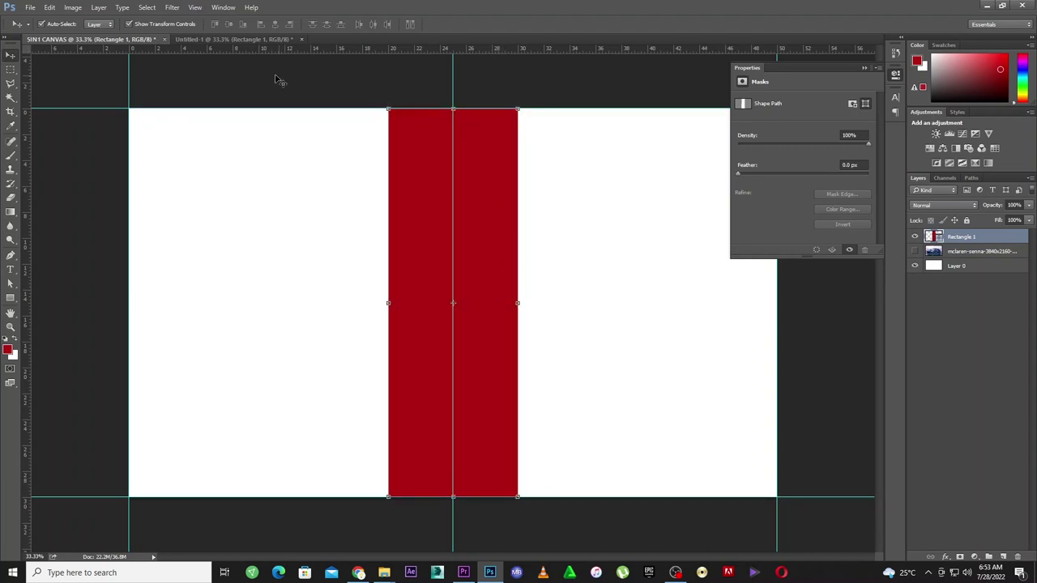
Step: Create another new white document 10 inches wide and 25 inches high at 72 pixels per inch
left_click(229, 38)
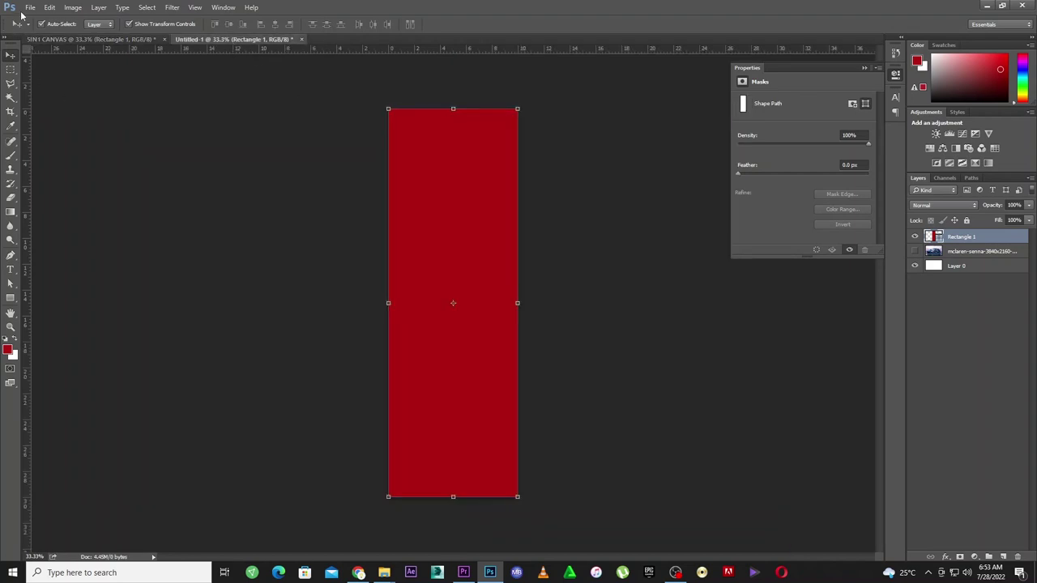
left_click(30, 7)
left_click(38, 18)
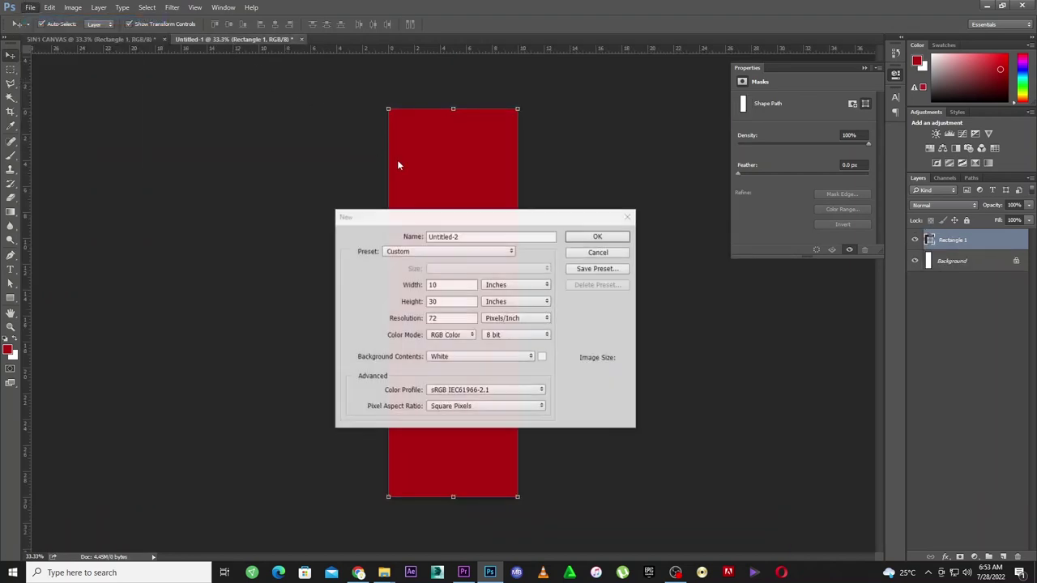
double_click(450, 301)
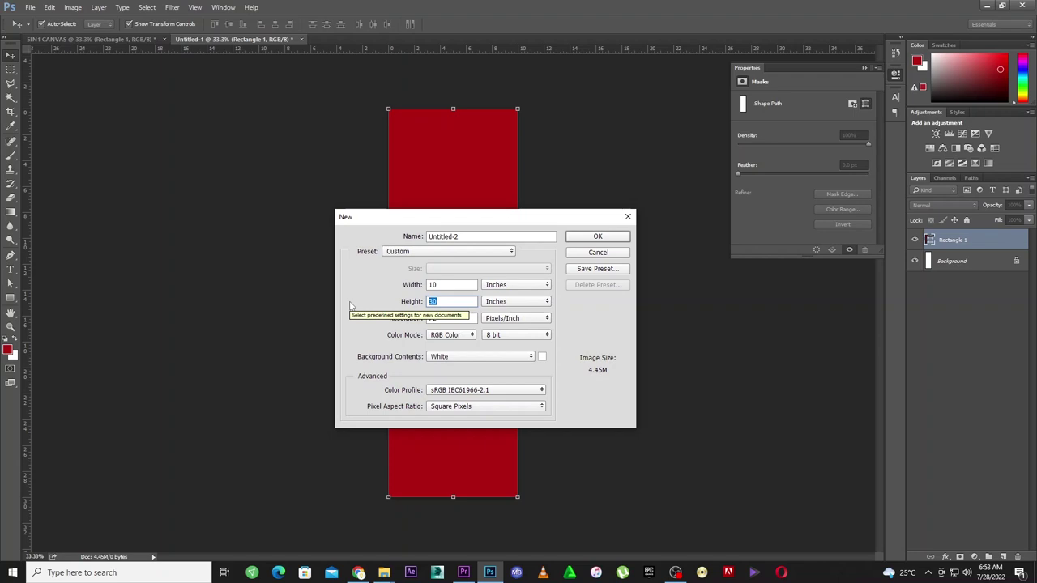
type("25")
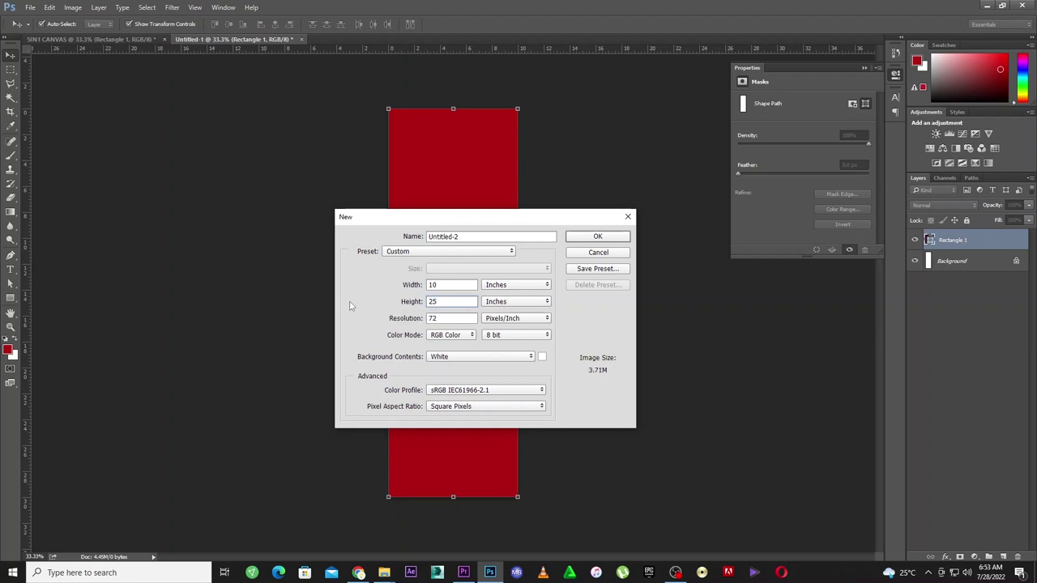
key("Return")
scroll(448, 300, "down", 2)
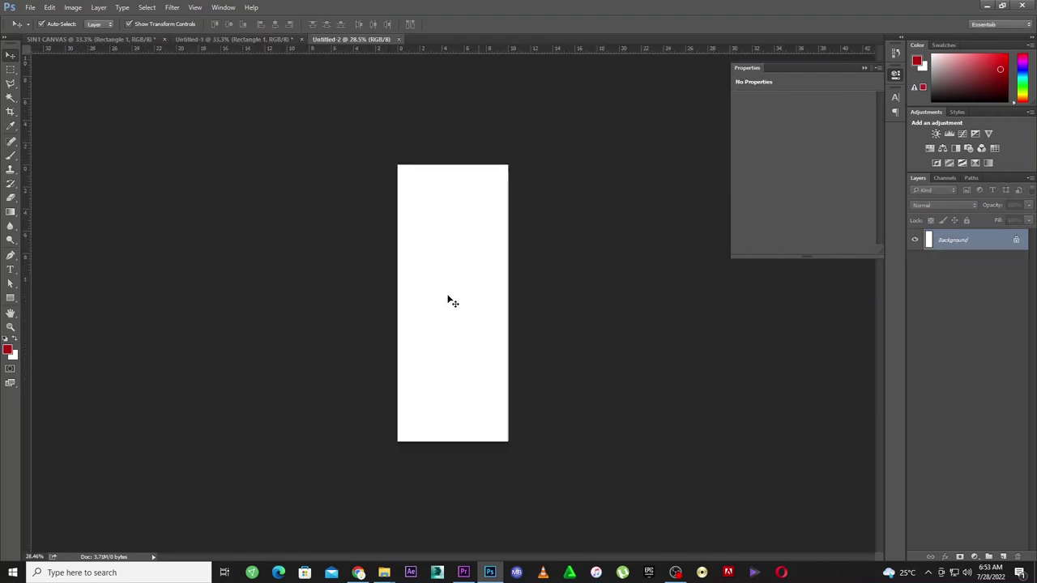
Step: Draw a rectangle shape over the new document and fit it exactly to the edges, 720 by 1800 px
left_click(10, 299)
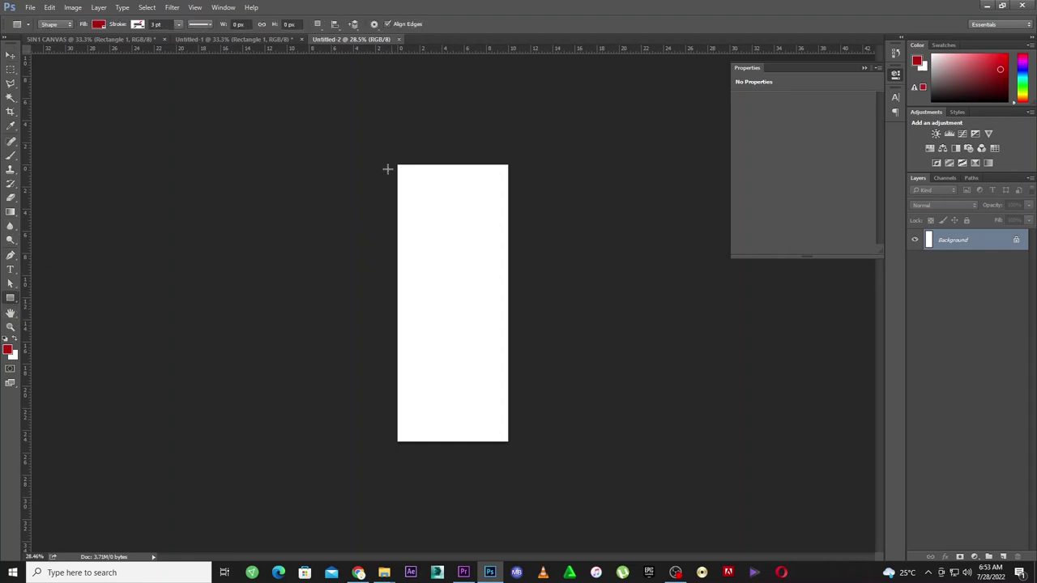
left_click_drag(393, 163, 519, 458)
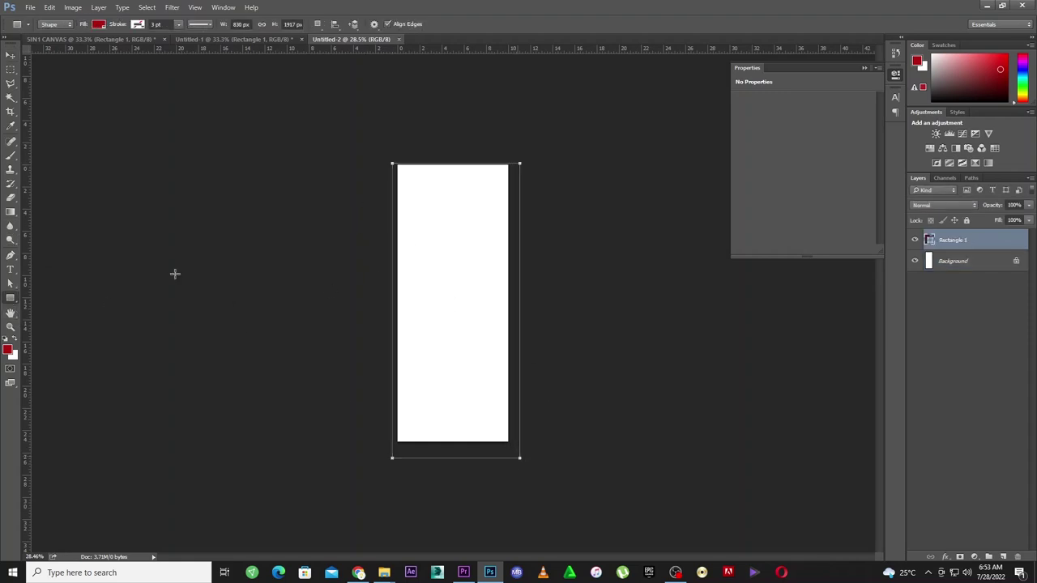
left_click(10, 55)
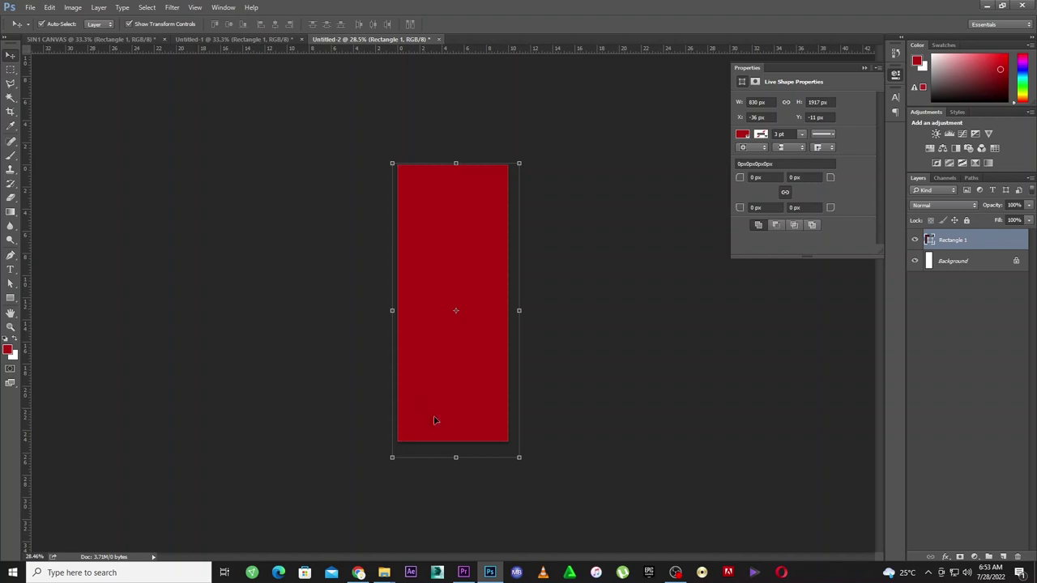
left_click_drag(515, 454, 509, 442)
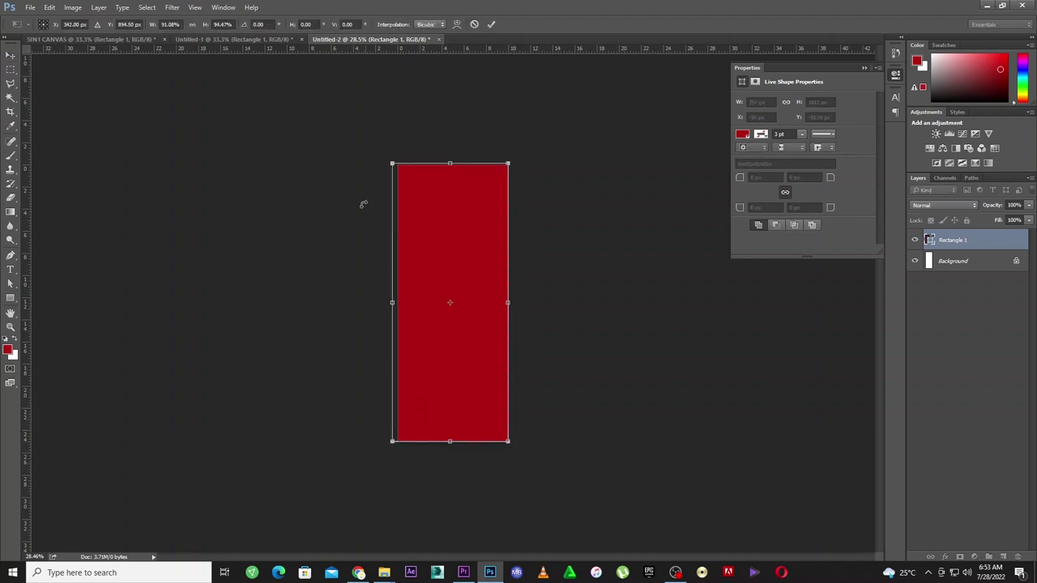
left_click_drag(392, 162, 398, 165)
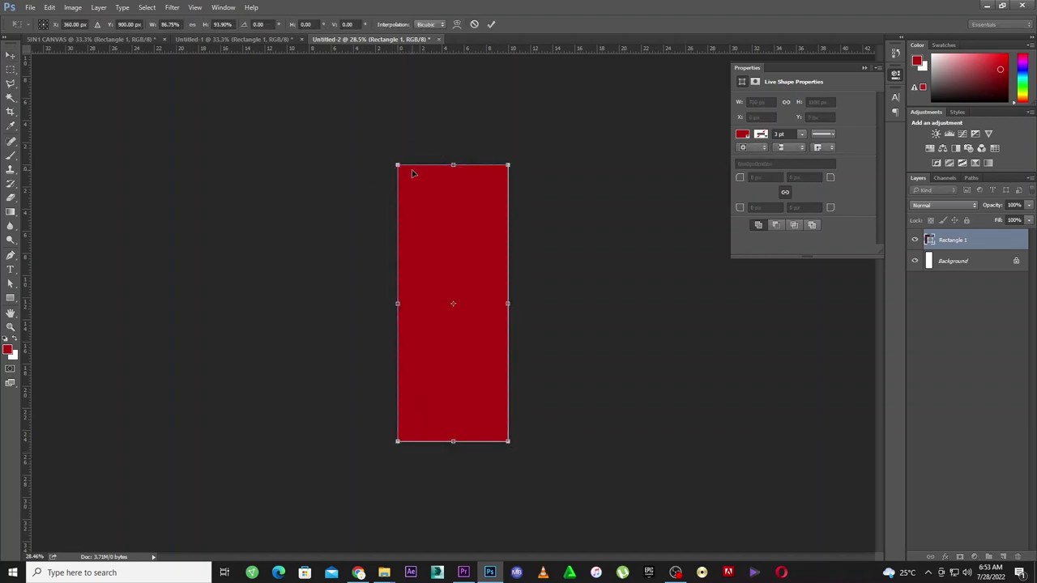
key("Return")
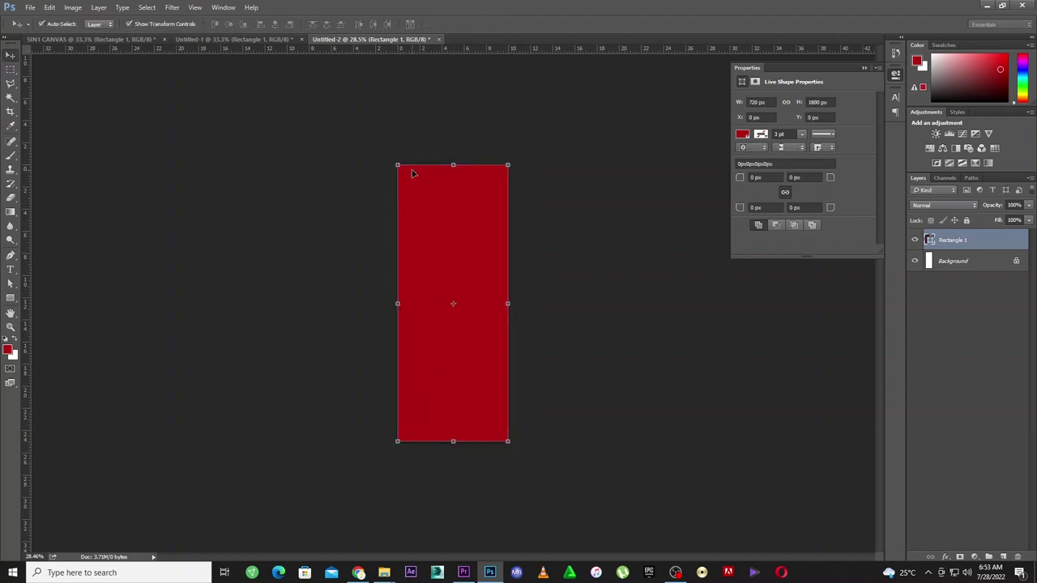
Step: Change the fill colour of the new rectangle to green a2ff00
double_click(930, 241)
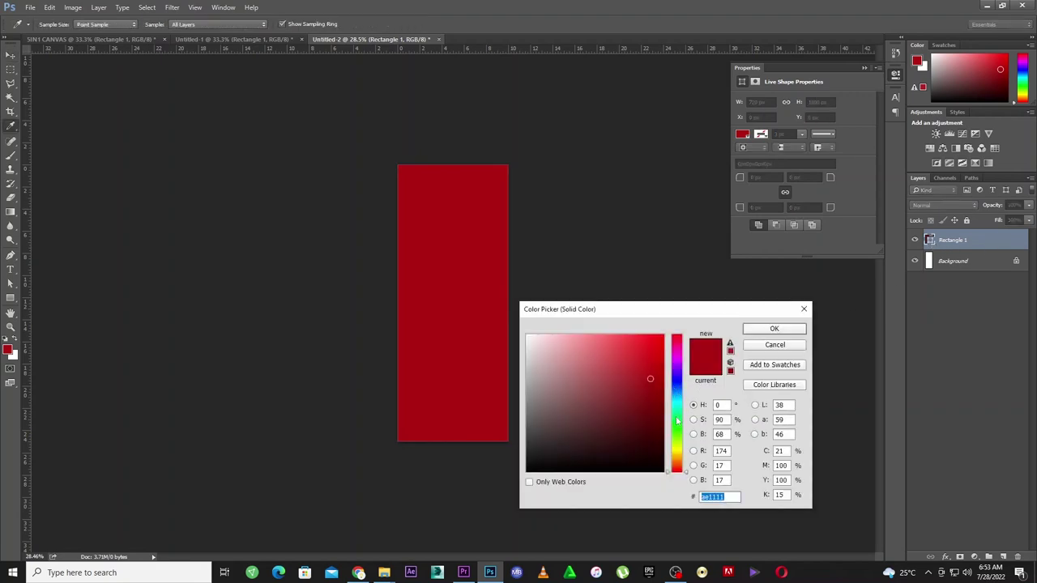
type("a2ff00")
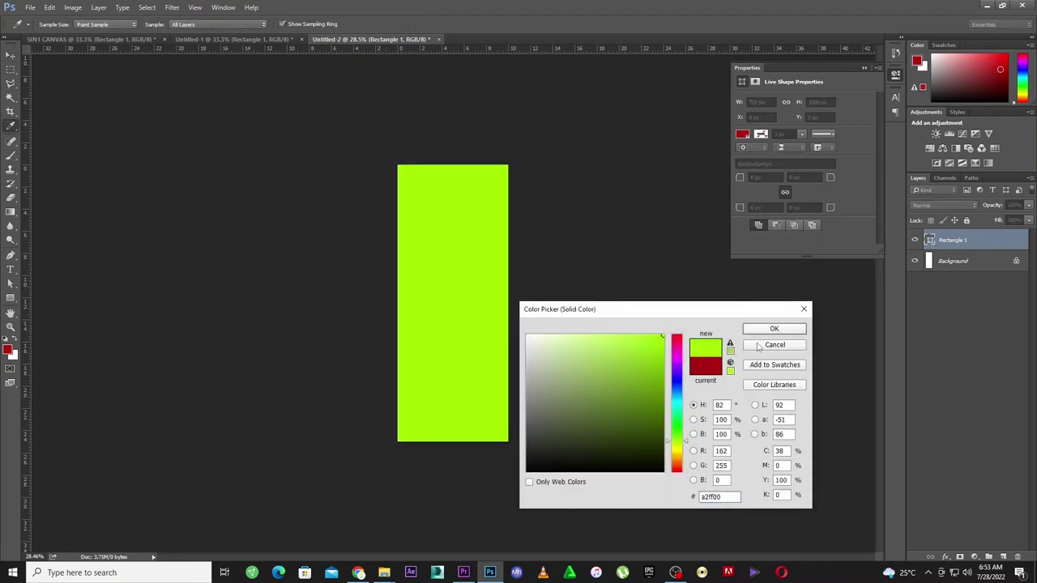
left_click(771, 329)
Step: Try a copy of the 25-inch green rectangle left of the red panel in 5IN1 CANVAS, and delete it
left_click_drag(393, 170, 343, 227)
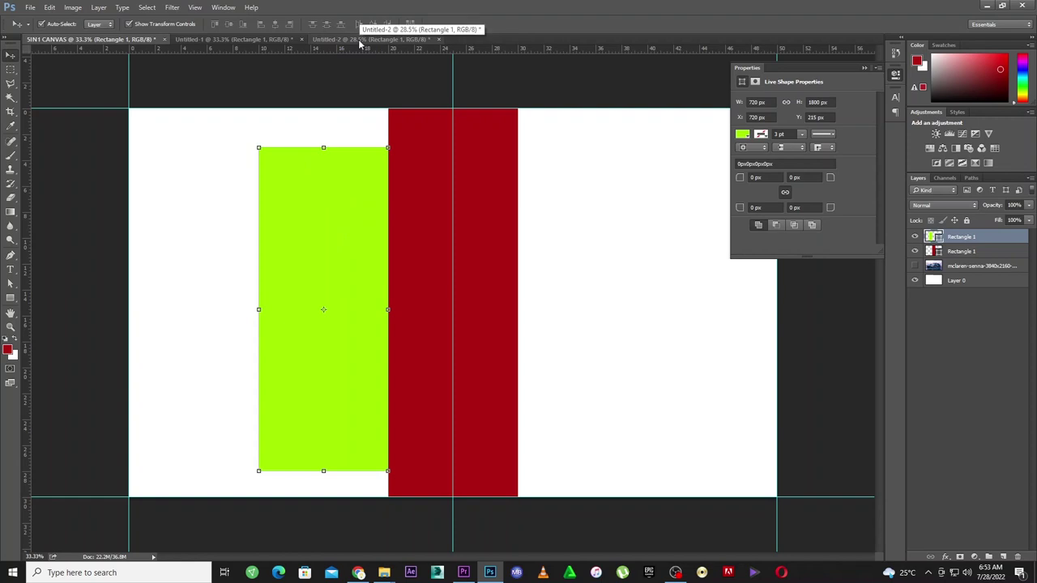
key("Delete")
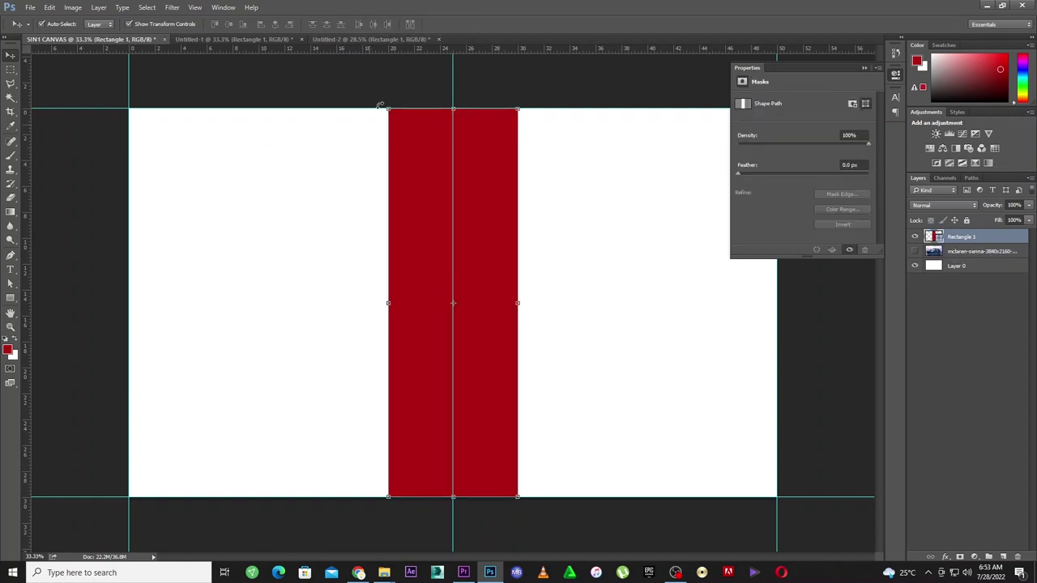
Step: Resize the green rectangle's Untitled-2 document to 10 by 20 inches, changing only the height
left_click(394, 40)
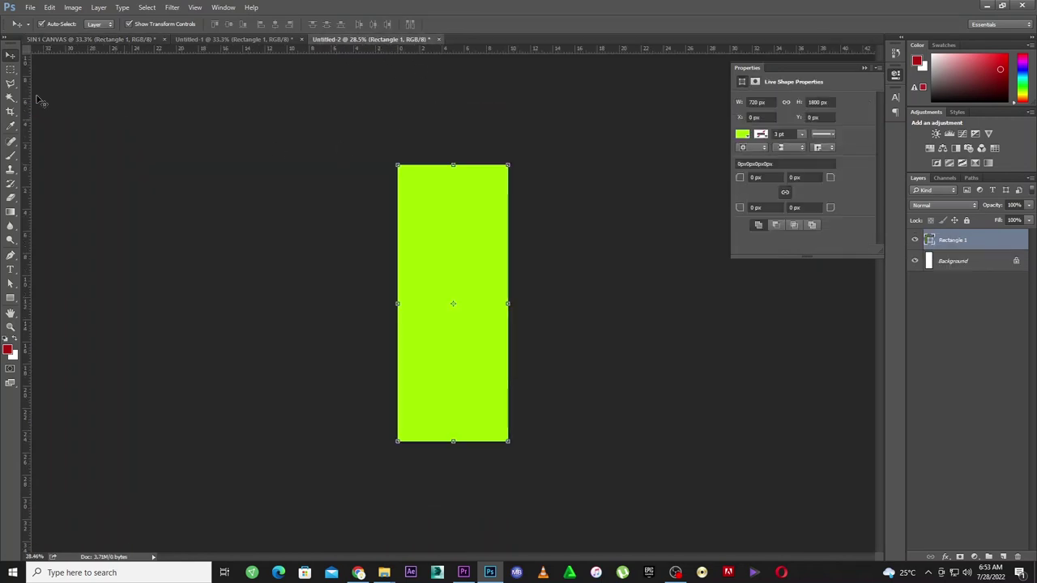
left_click(72, 8)
left_click(81, 85)
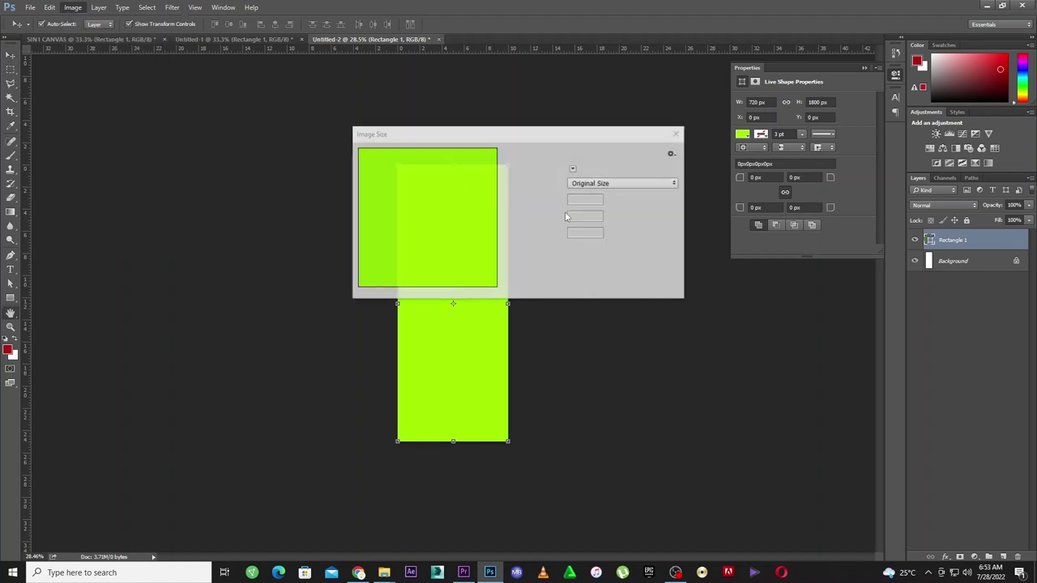
type("9")
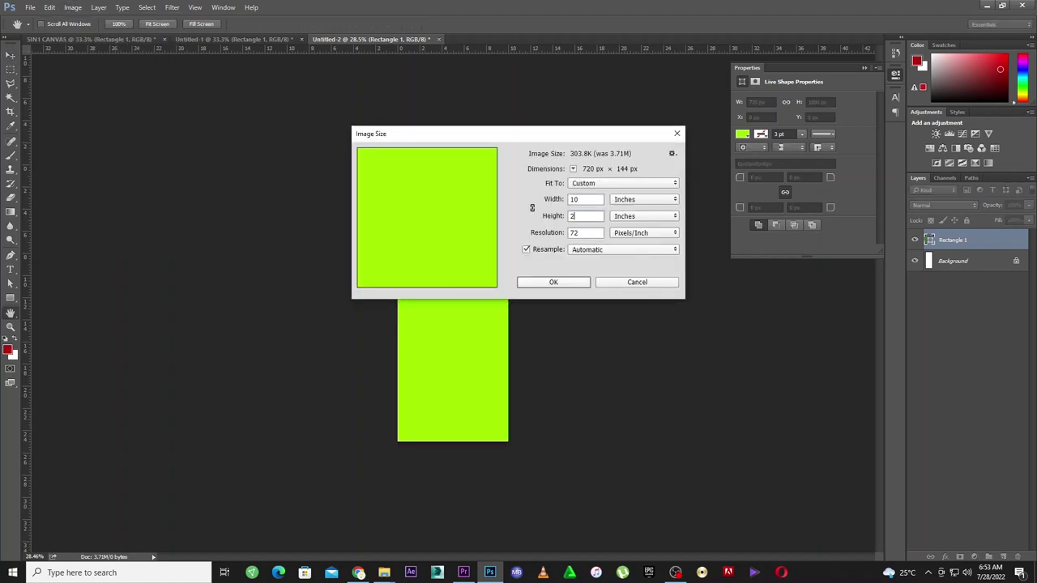
key("Return")
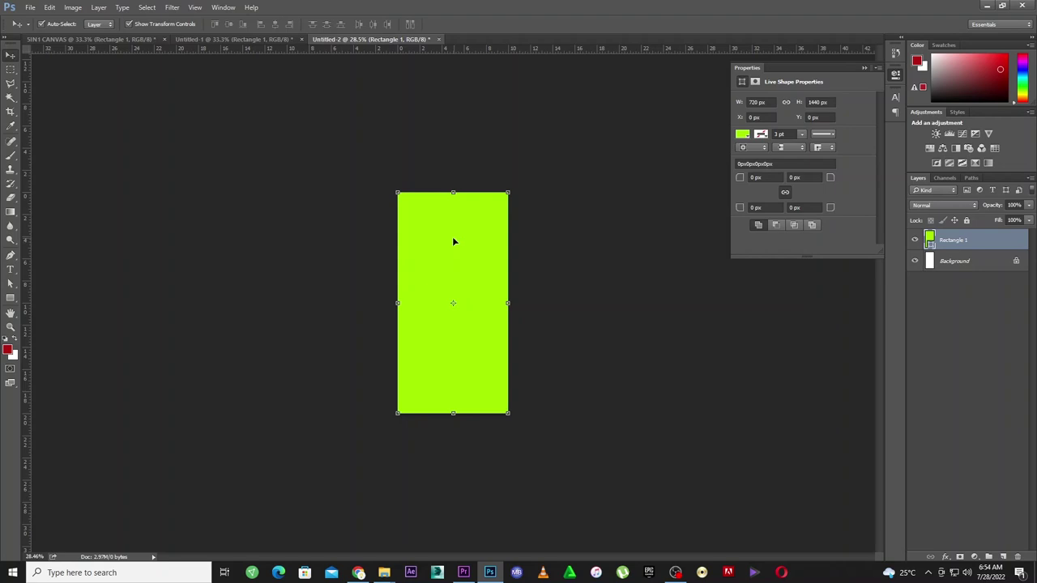
Step: Copy the shortened green rectangle into 5IN1 CANVAS against the red panel's left edge, and select the red panel
left_click_drag(126, 31, 353, 251)
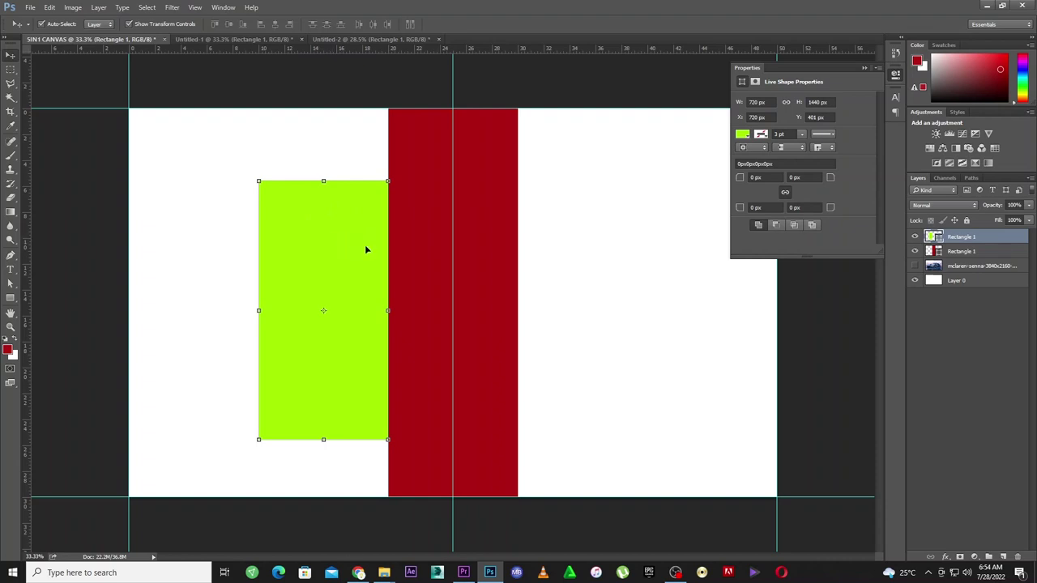
left_click(479, 315)
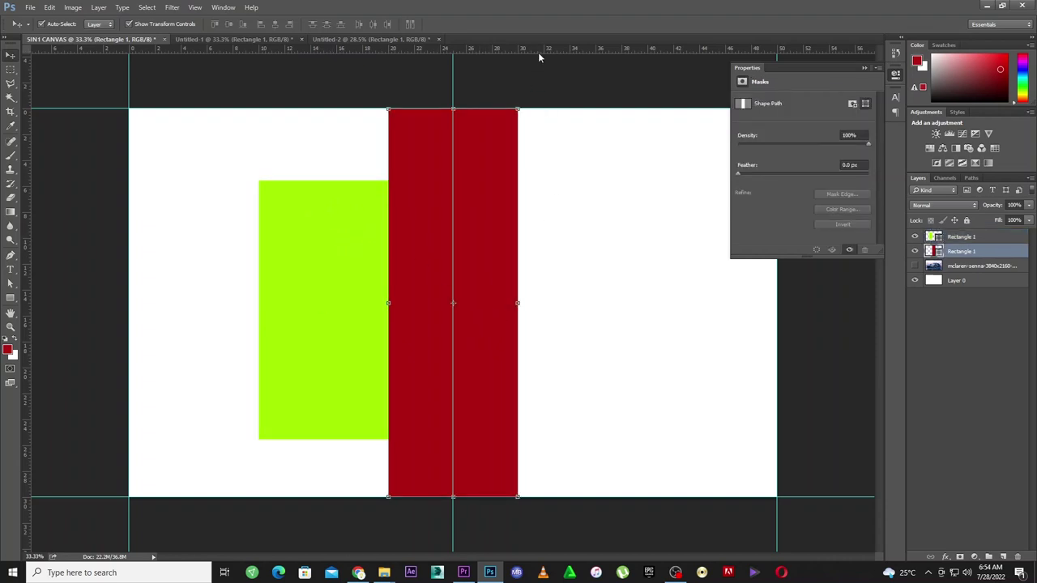
Step: Centre the green panel vertically on a new horizontal guide at 15 in, and duplicate it against the red panel's right edge
left_click_drag(536, 50, 543, 304)
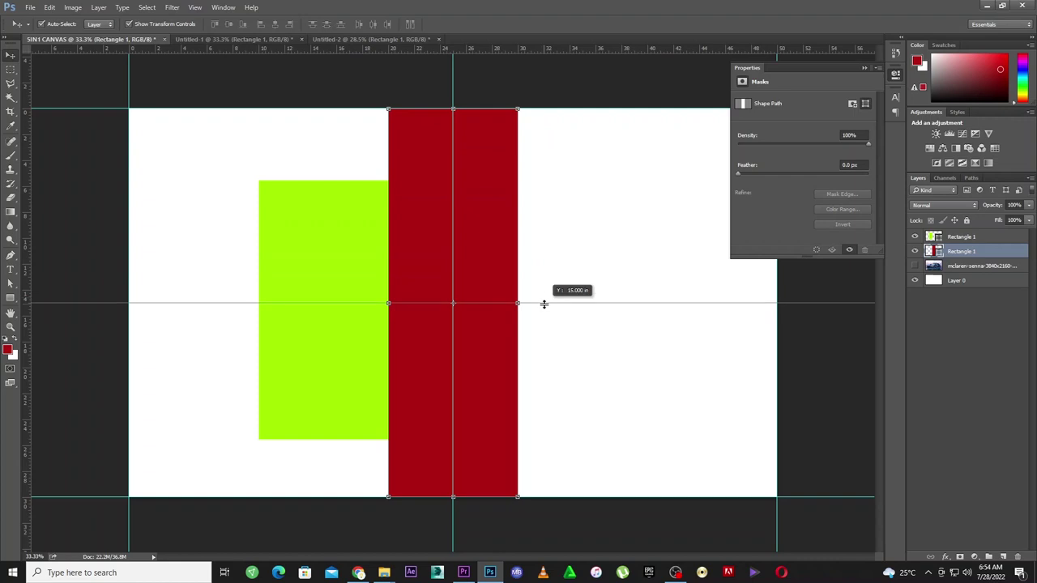
left_click_drag(543, 304, 544, 303)
left_click(348, 374)
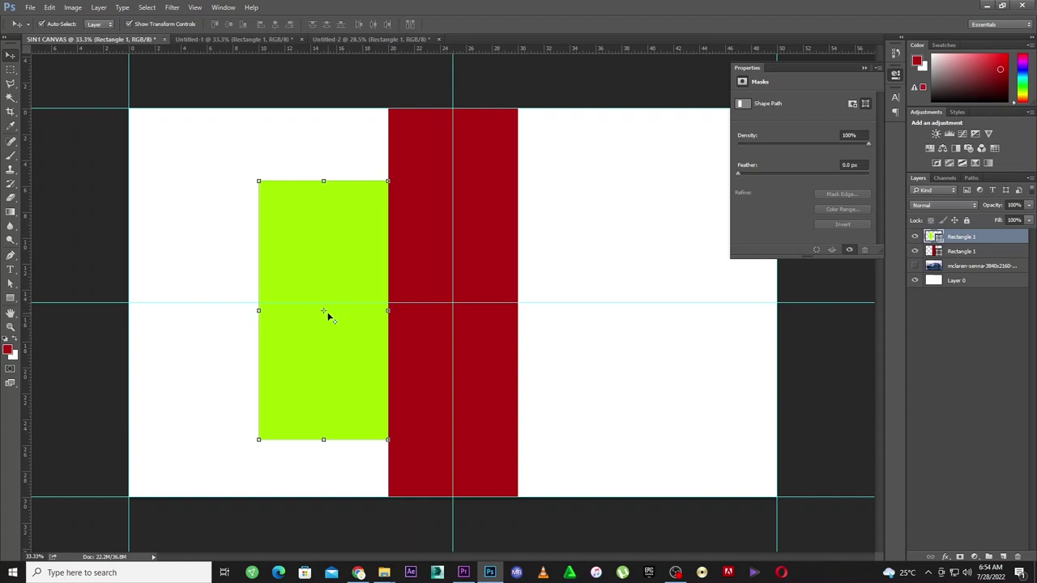
left_click_drag(355, 385, 355, 380)
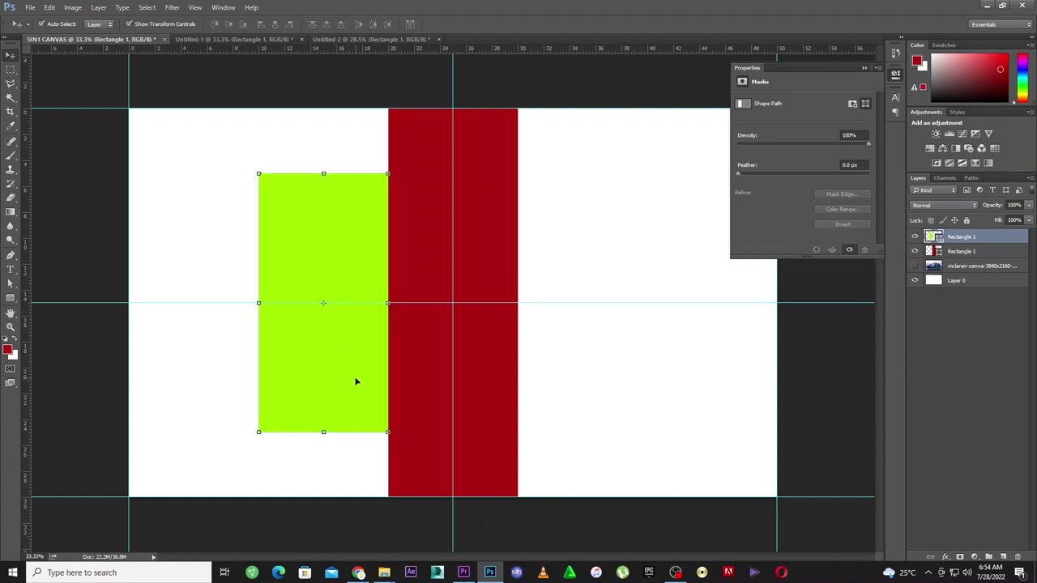
left_click_drag(347, 377, 608, 375)
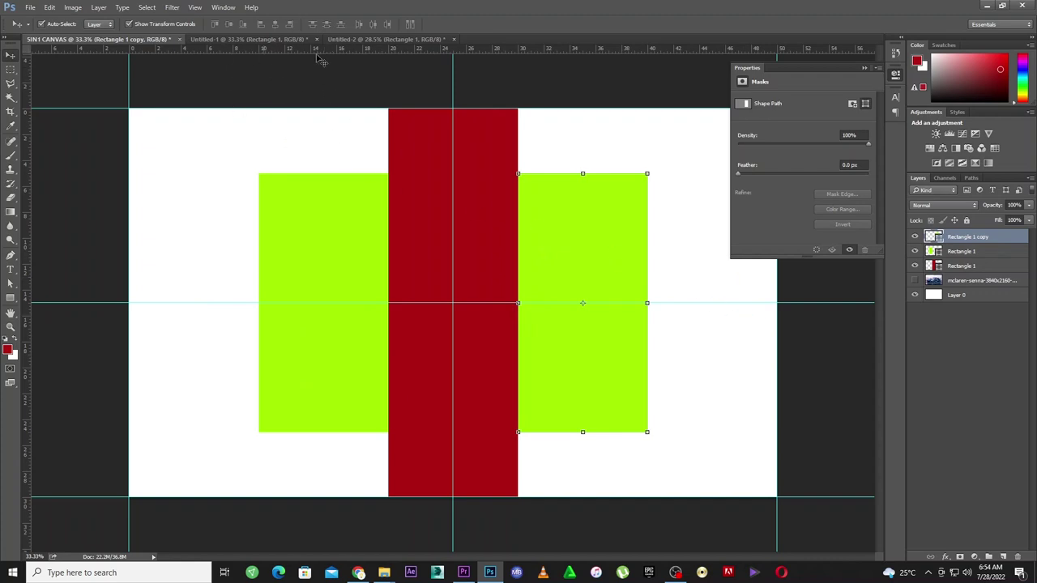
Step: Resize the Untitled-2 document to 10 by 15 inches, changing only the height
left_click(378, 40)
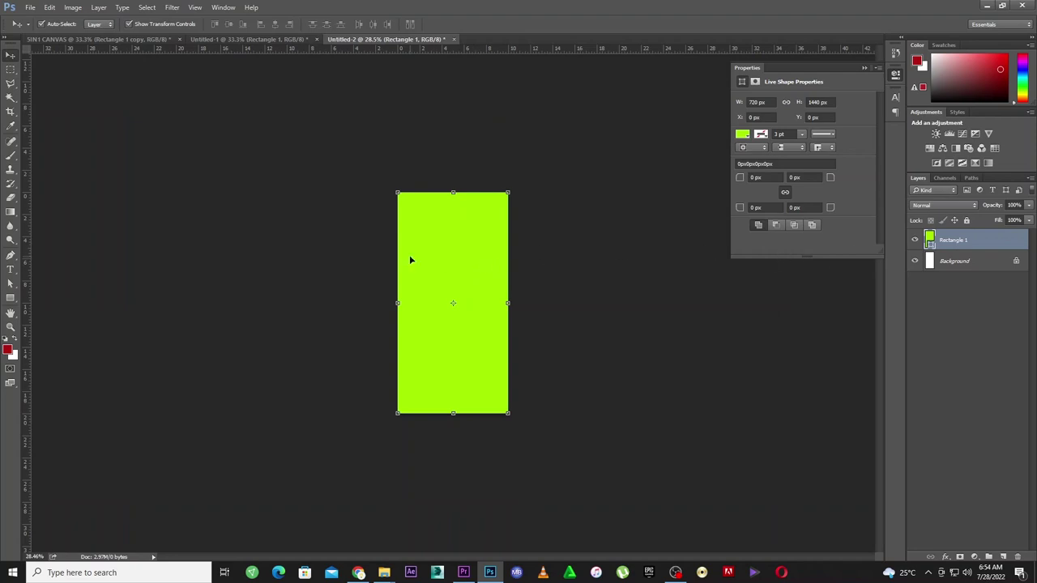
left_click(72, 8)
left_click(92, 78)
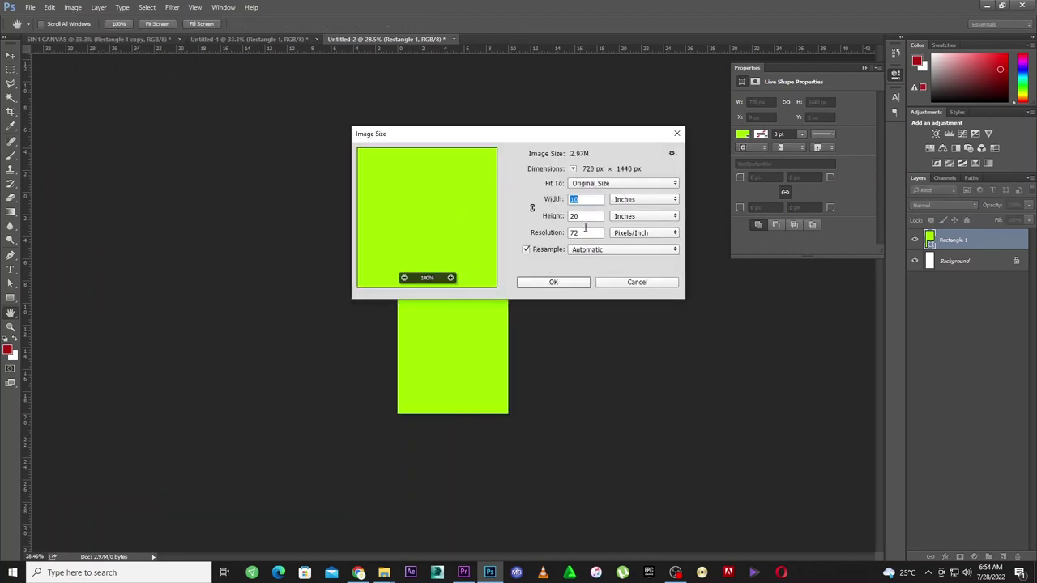
double_click(583, 215)
type("15")
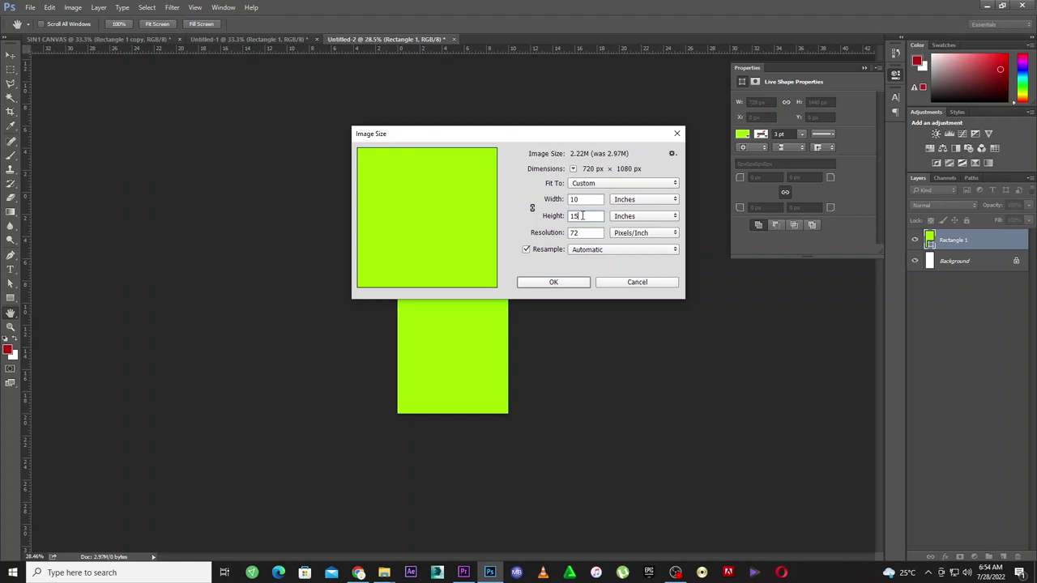
left_click(554, 283)
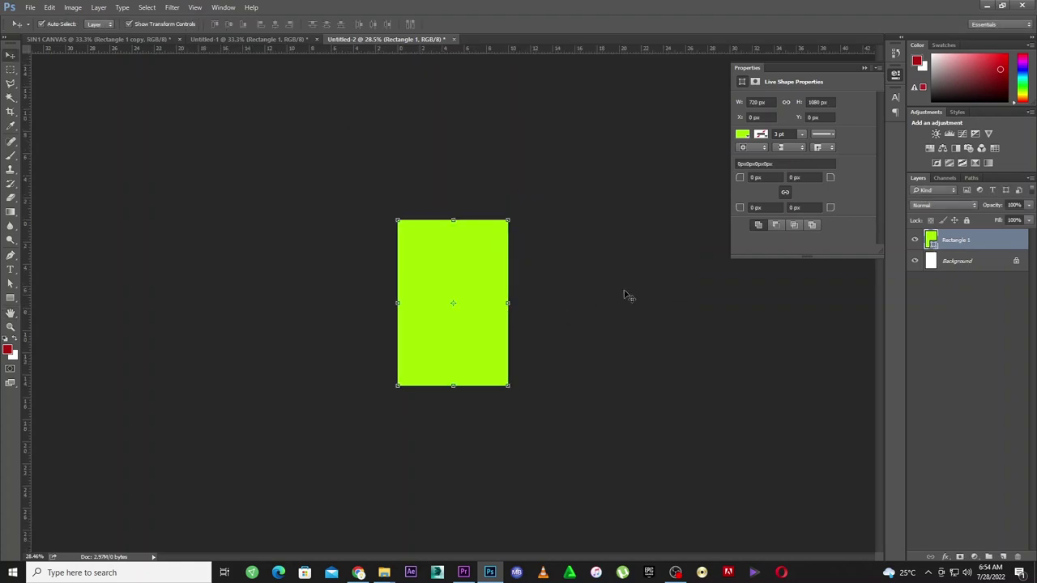
Step: Change the fill colour of the Untitled-2 rectangle to black 000000
double_click(930, 238)
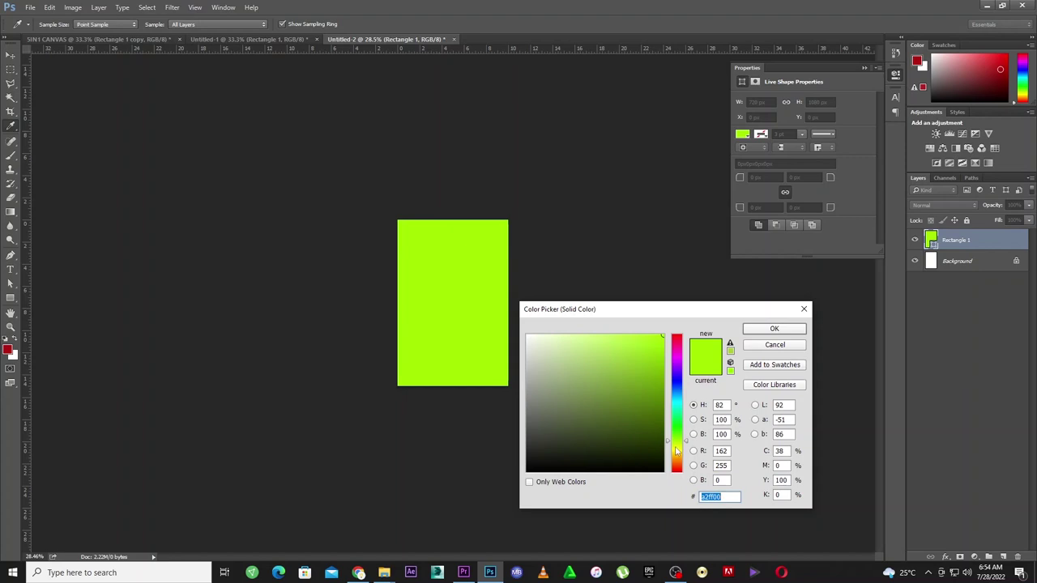
type("000000")
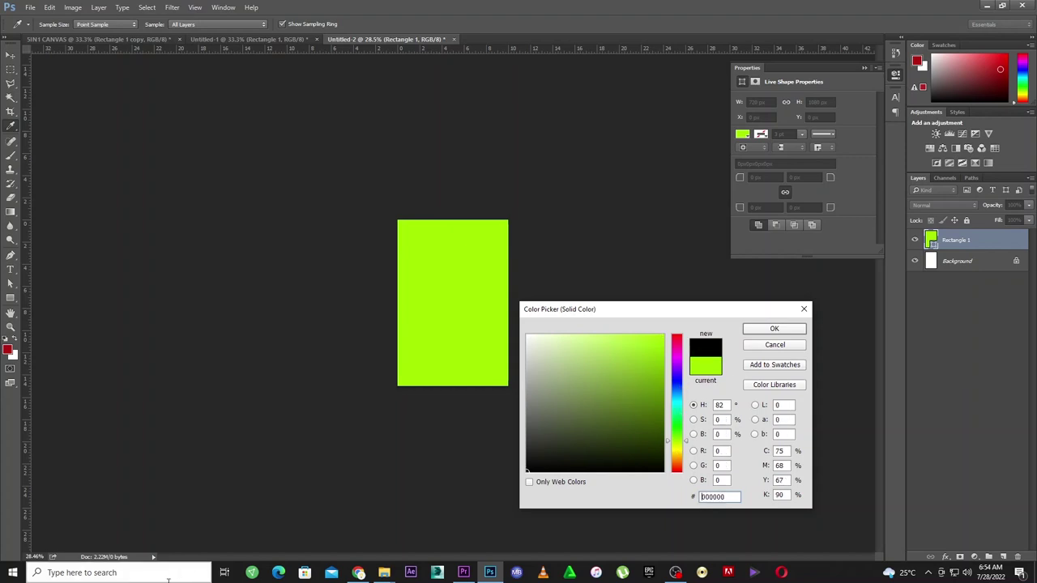
left_click(757, 329)
Step: Copy the black rectangle into 5IN1 CANVAS, between the canvas's left edge and the left green panel
left_click(11, 56)
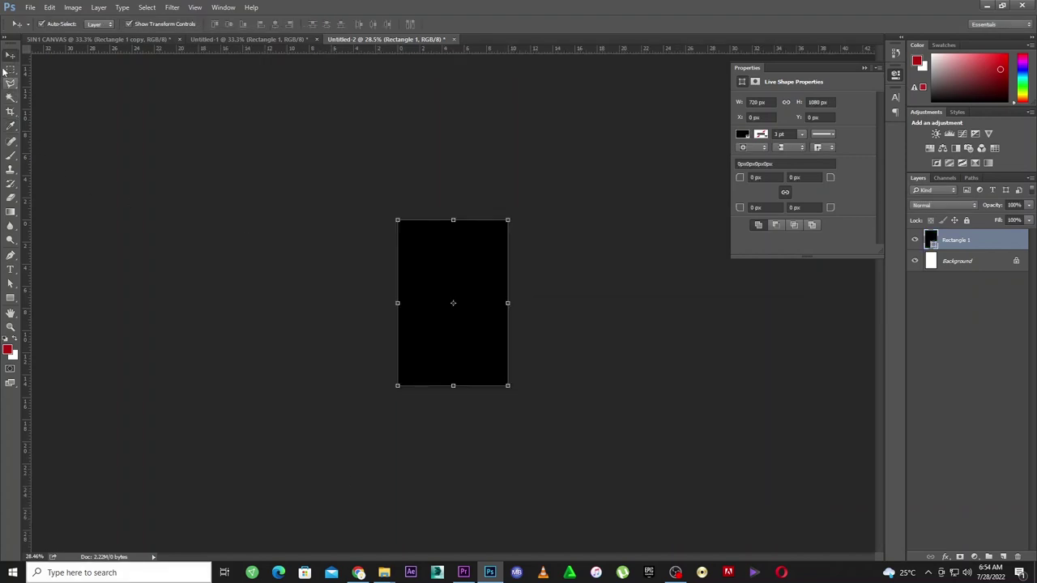
left_click(78, 41)
left_click_drag(79, 47, 182, 263)
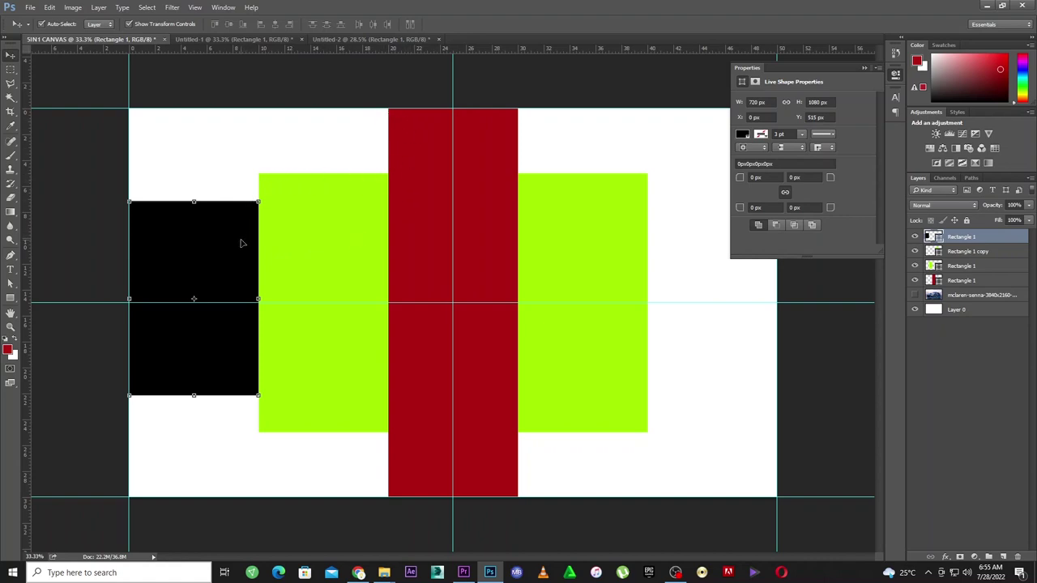
Step: Check the image size of the Untitled-2 document without changing it, and return to 5IN1 CANVAS
left_click(360, 39)
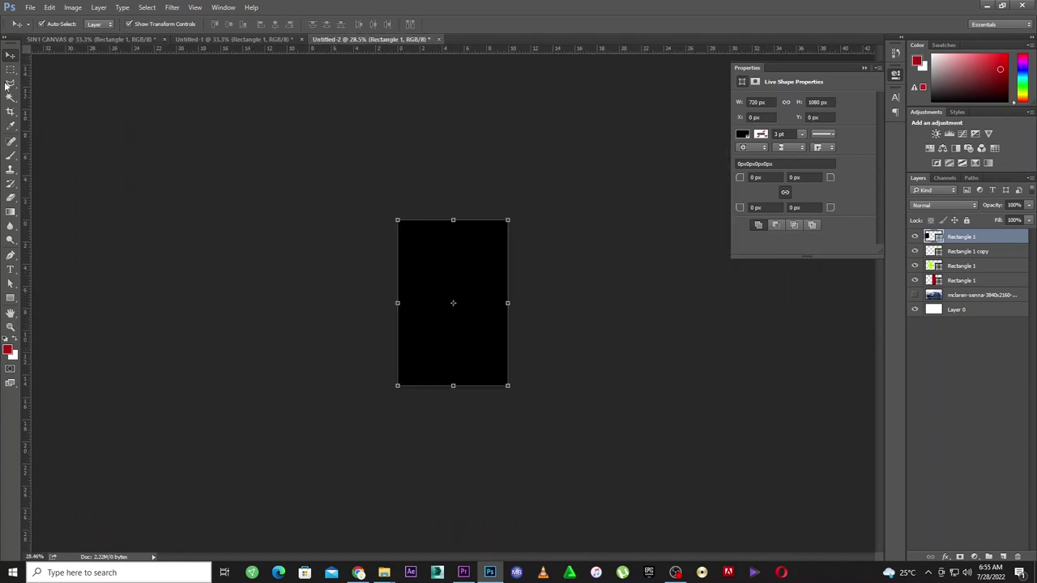
left_click(72, 7)
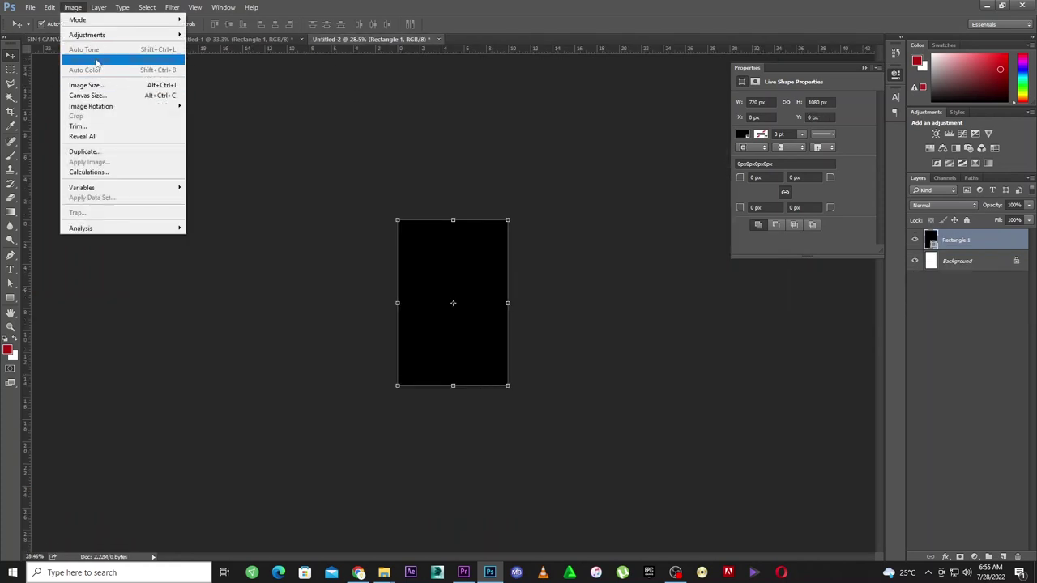
left_click(88, 85)
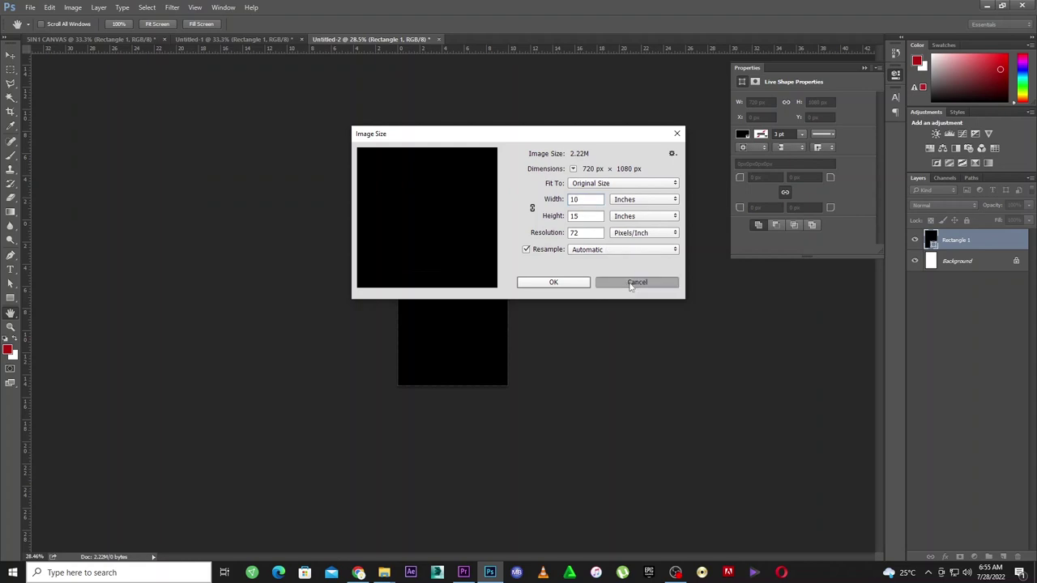
left_click(630, 283)
left_click(80, 39)
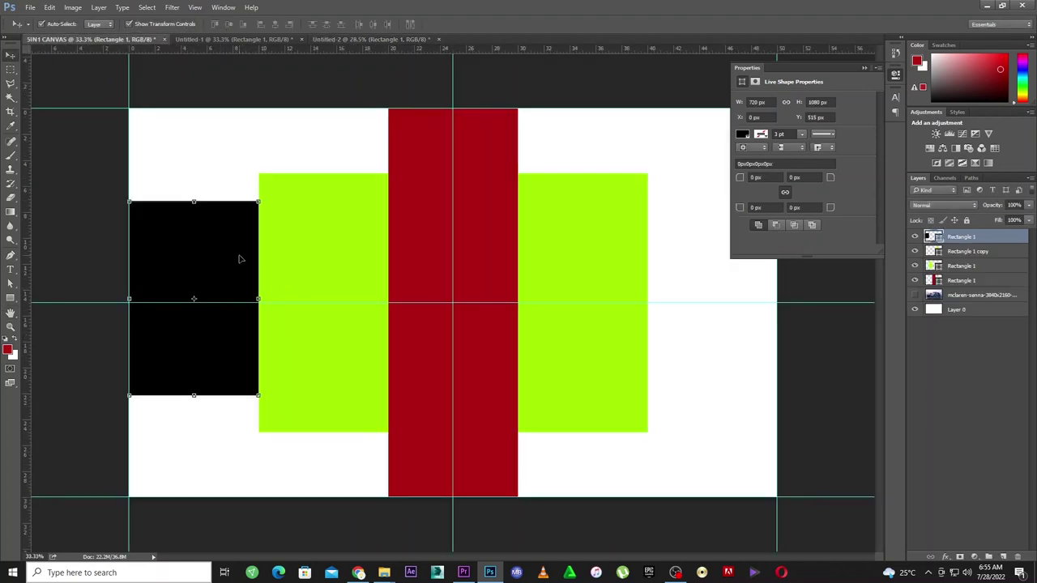
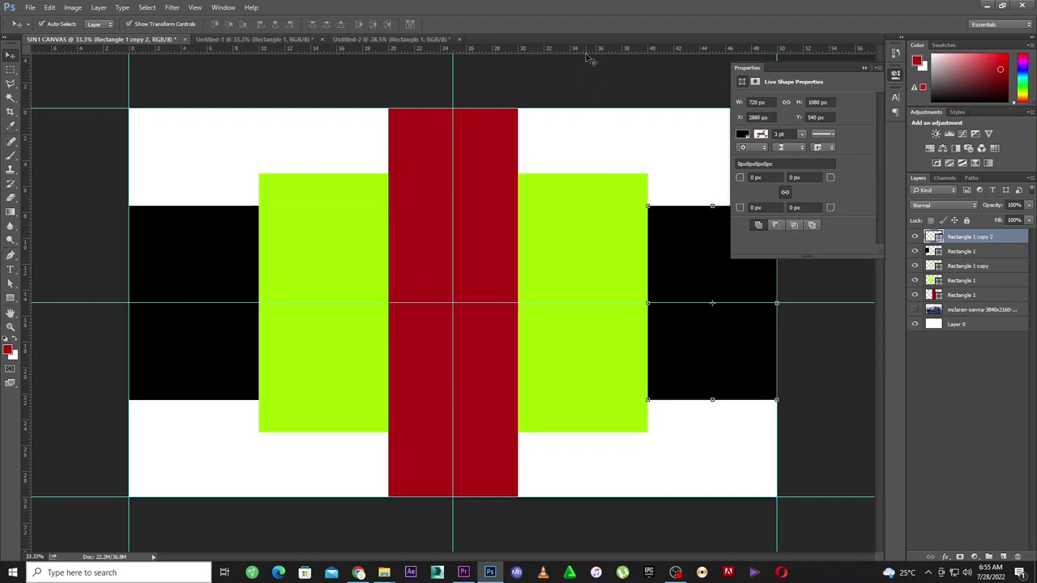
Step: Add horizontal guides along the top and bottom edges of the green panels and the black panels
left_click_drag(585, 54, 593, 207)
left_click(590, 211)
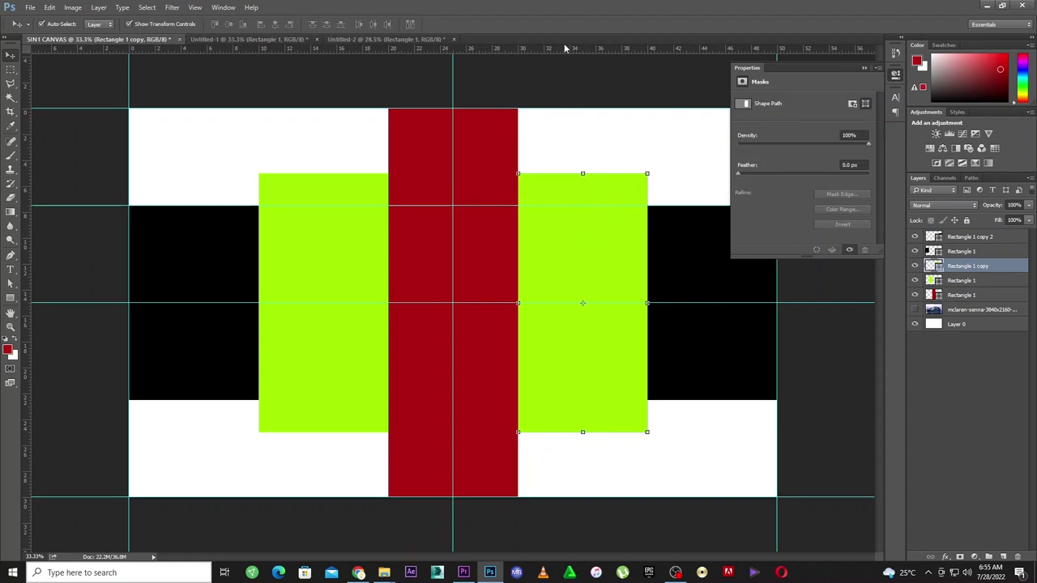
left_click_drag(562, 50, 573, 173)
left_click_drag(528, 50, 547, 431)
left_click(327, 354)
left_click_drag(444, 51, 453, 390)
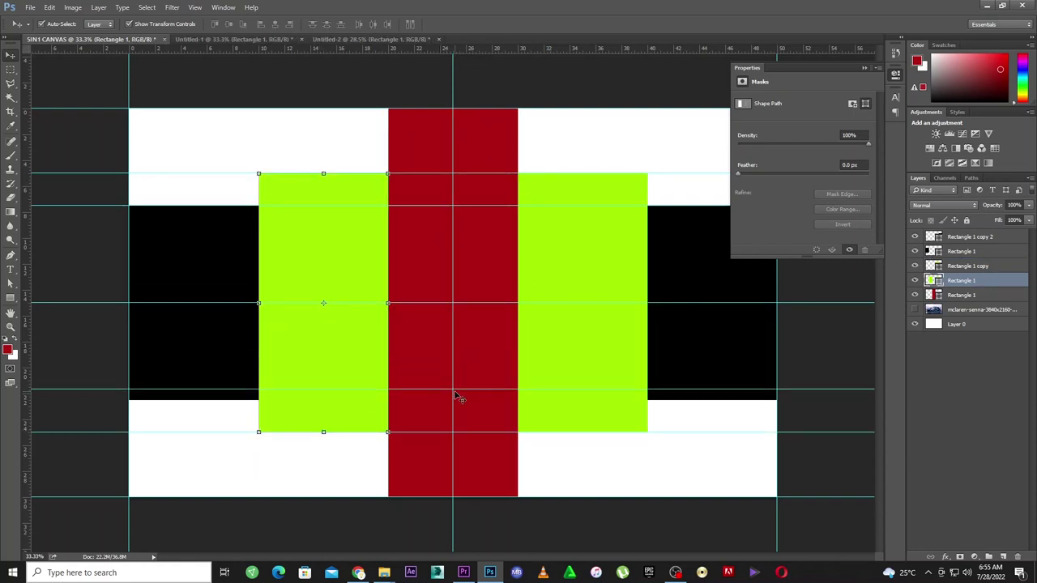
left_click(209, 350)
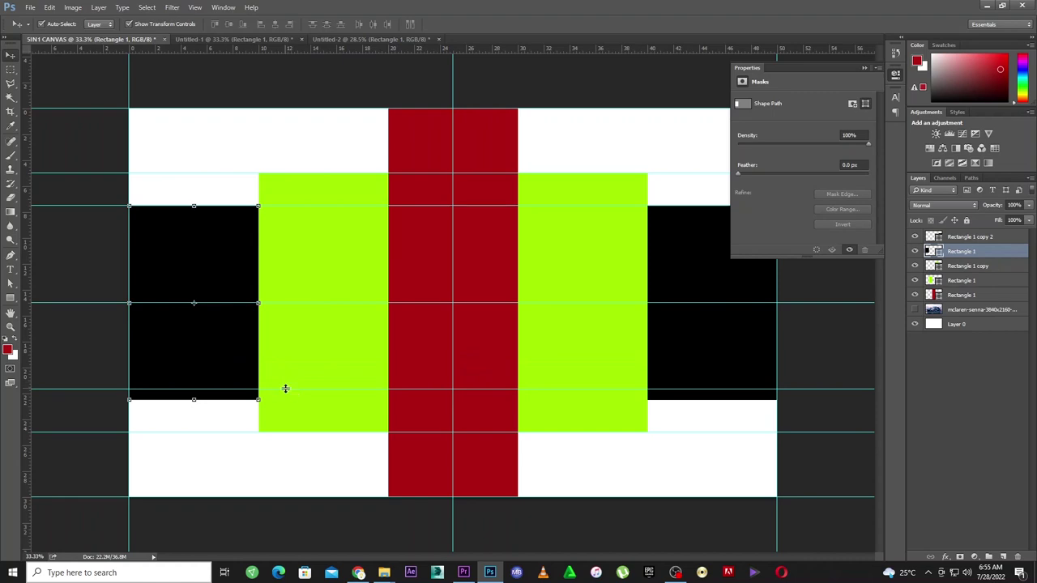
left_click_drag(285, 392, 290, 399)
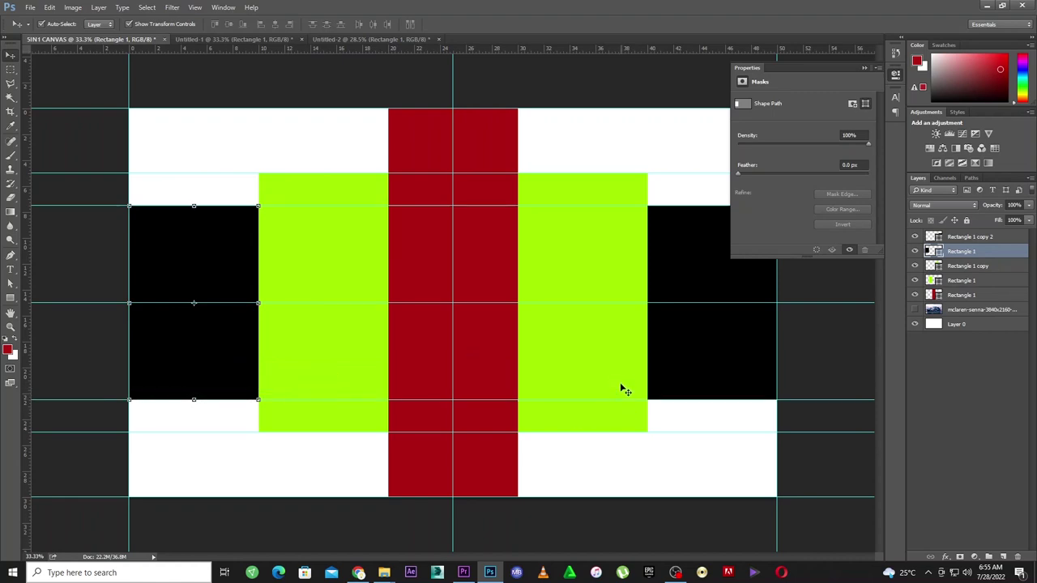
Step: Add vertical guides along the borders between the five panels, at 10, 20, 30 and 40 inches
left_click(541, 360)
left_click_drag(29, 354, 647, 347)
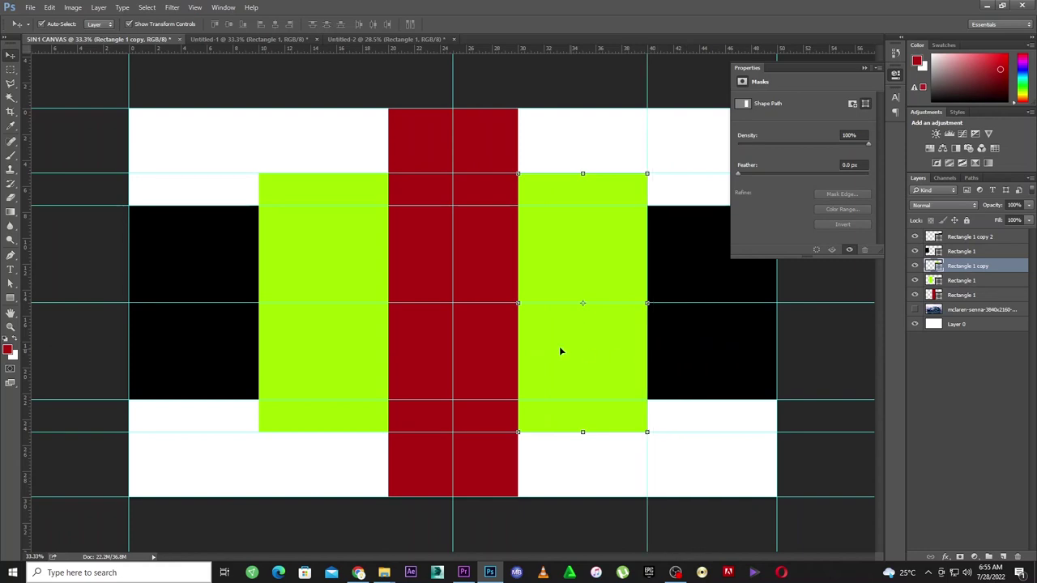
left_click(471, 342)
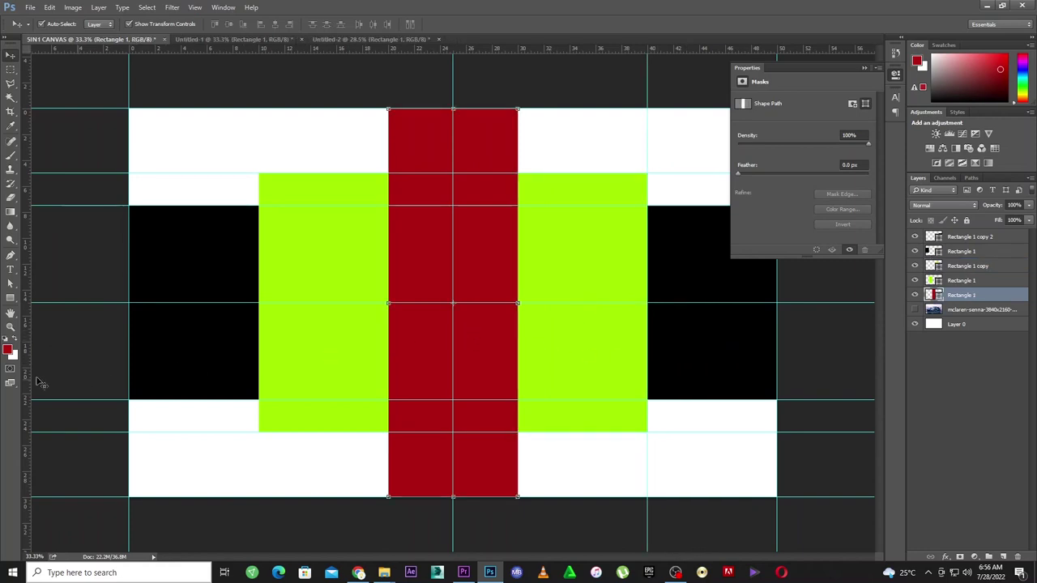
left_click_drag(27, 359, 518, 359)
left_click_drag(29, 379, 390, 376)
left_click(209, 332)
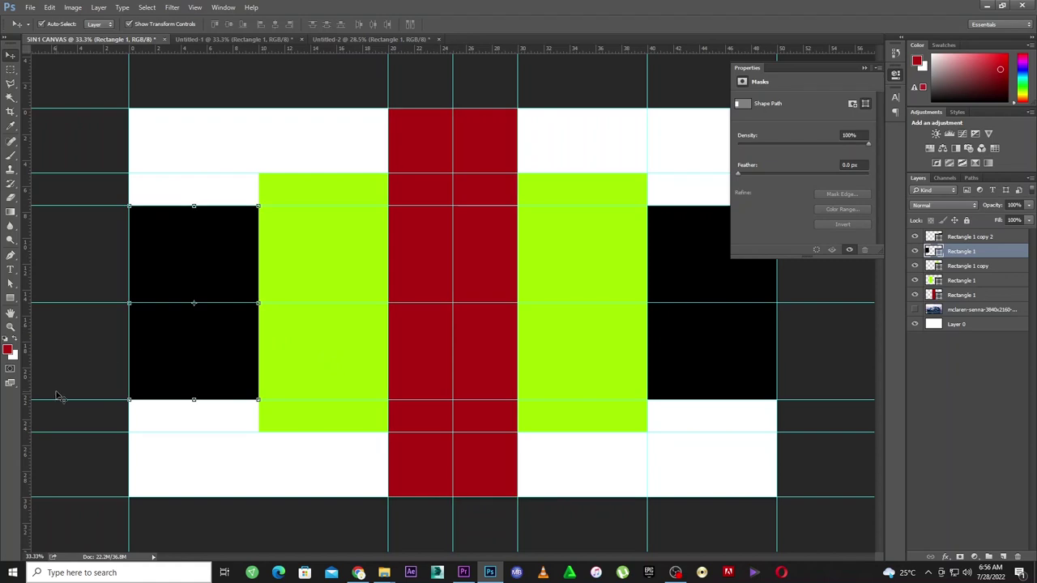
left_click_drag(30, 379, 259, 368)
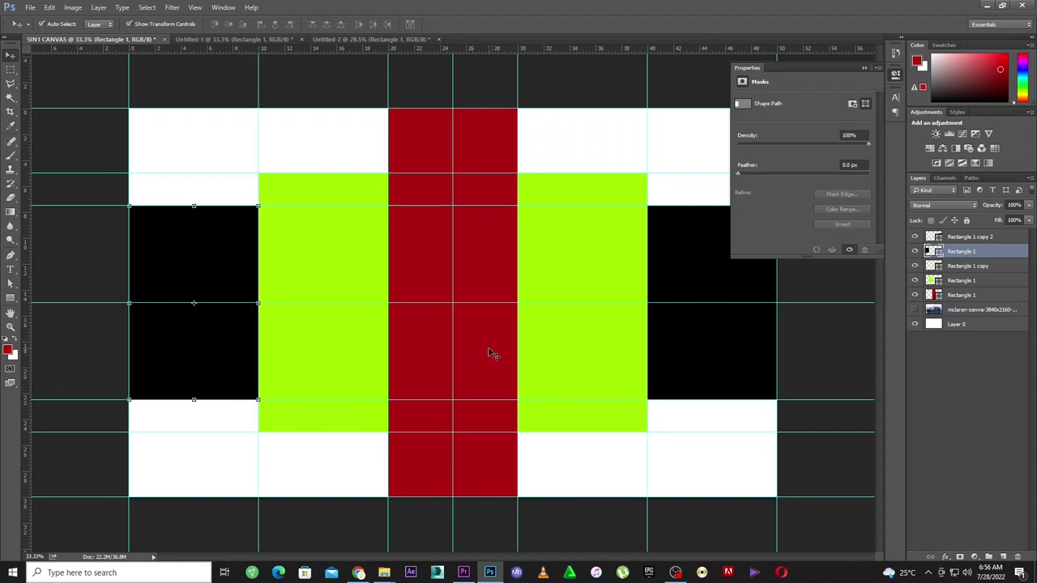
Step: Select all five rectangle layers and reduce their opacity to 22%
key("ctrl+minus")
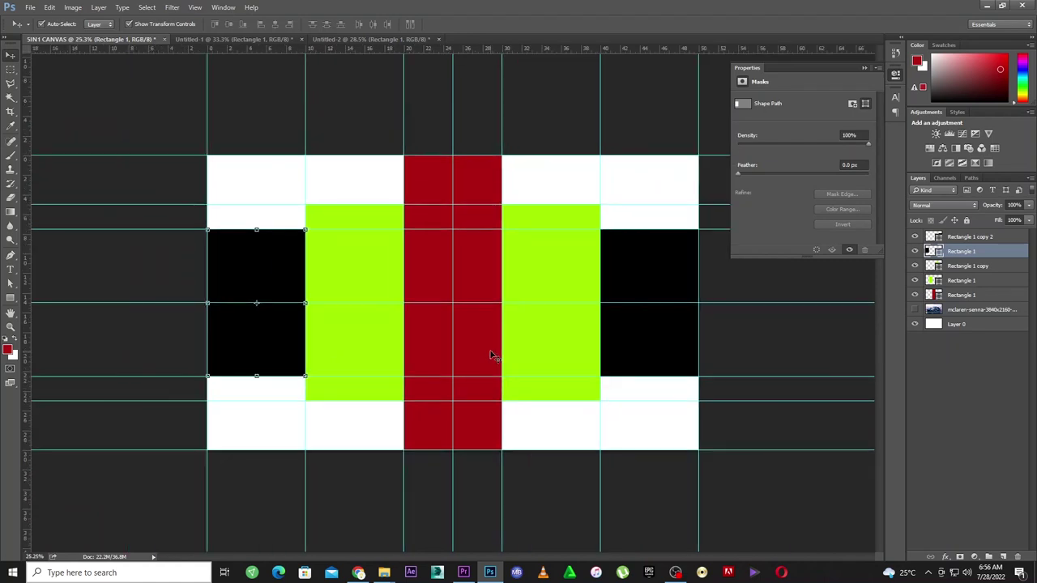
left_click(967, 297)
left_click(975, 235, "shift")
left_click(1029, 207)
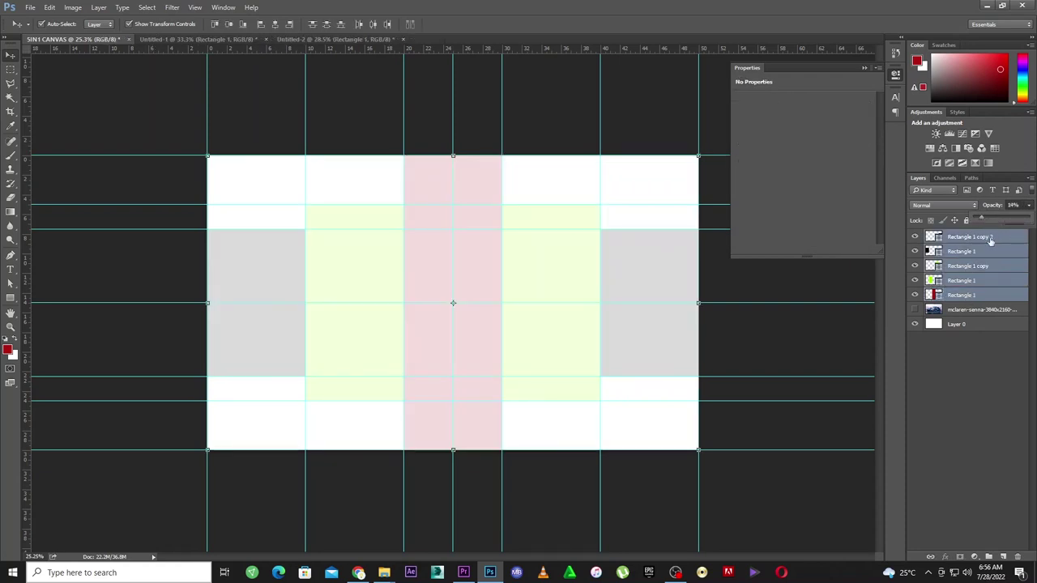
left_click_drag(985, 219, 977, 221)
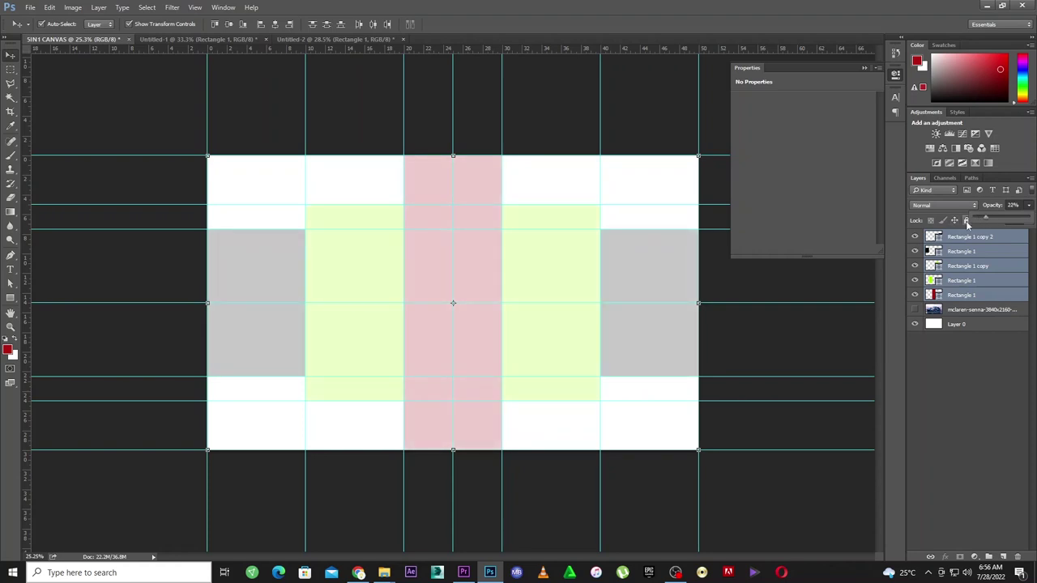
Step: Lock the five rectangle layers and the white Layer 0, and test the locks by trying to move the panels
left_click(965, 221)
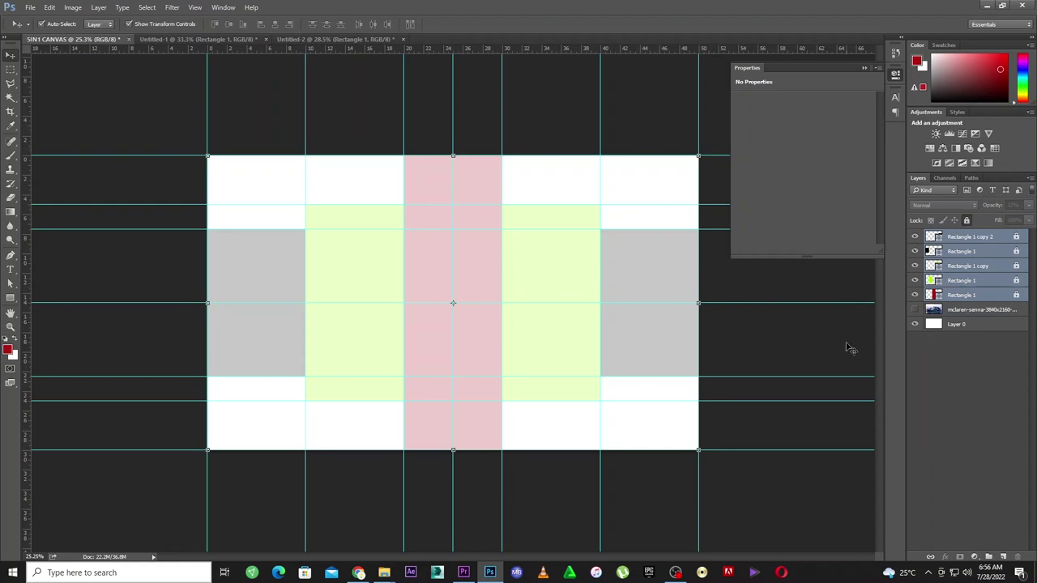
left_click(965, 327)
left_click(967, 220)
left_click_drag(148, 113, 801, 479)
left_click_drag(392, 260, 559, 241)
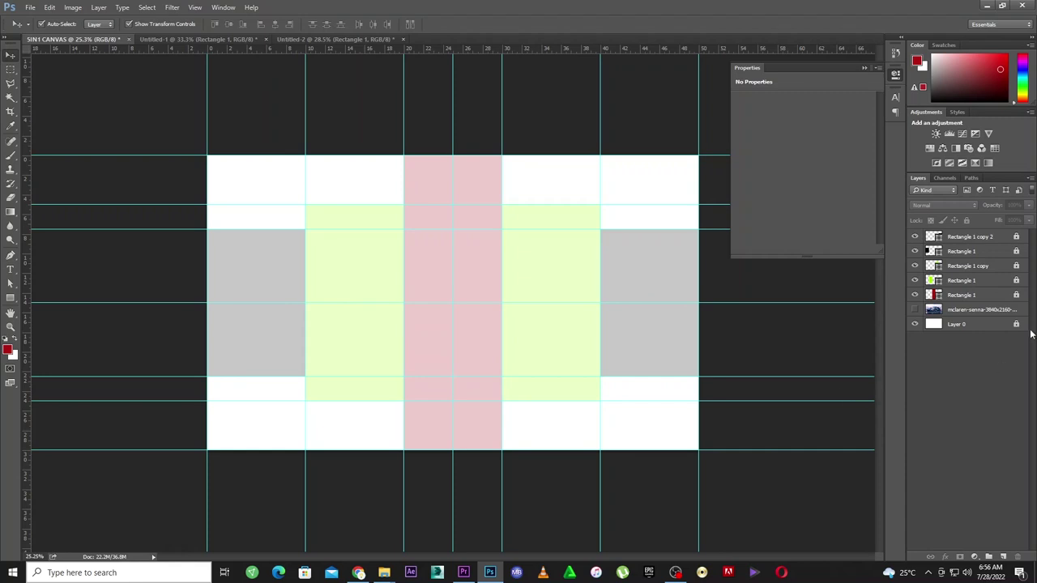
Step: Show the McLaren photo layer and copy the photo area under the red centre panel onto a new layer
left_click(998, 312)
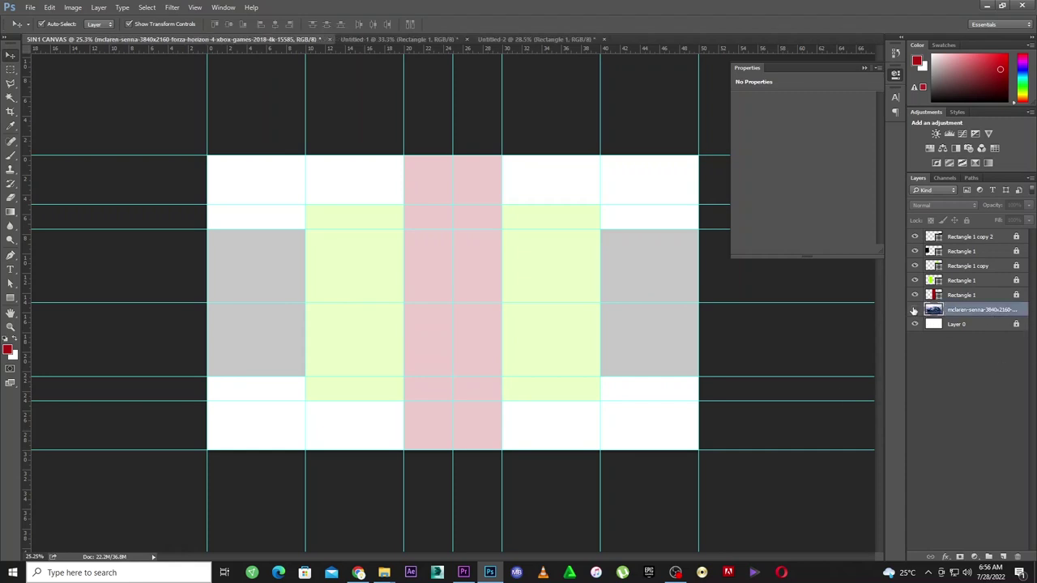
left_click(915, 309)
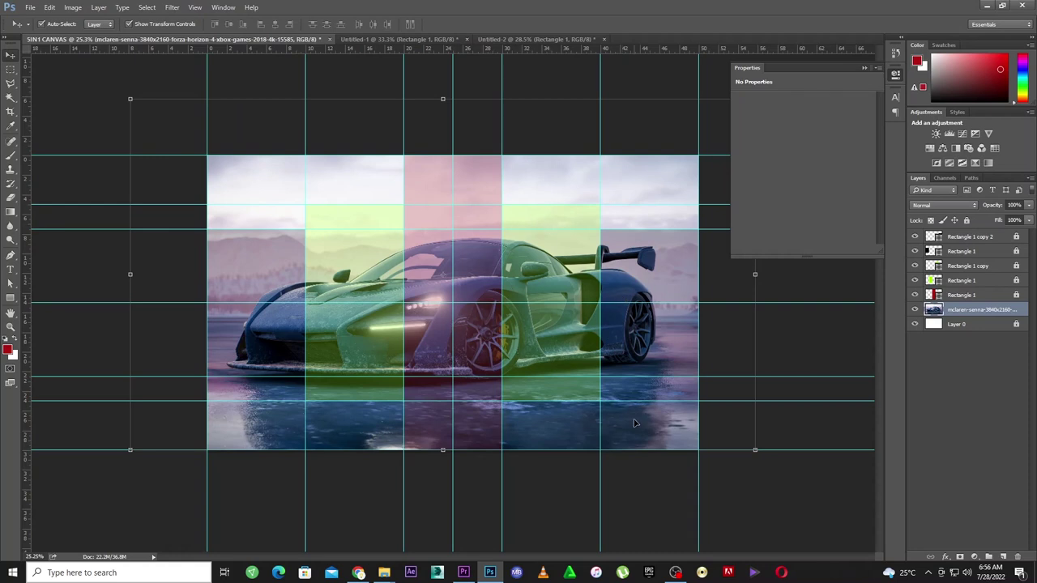
left_click(11, 69)
left_click(73, 71)
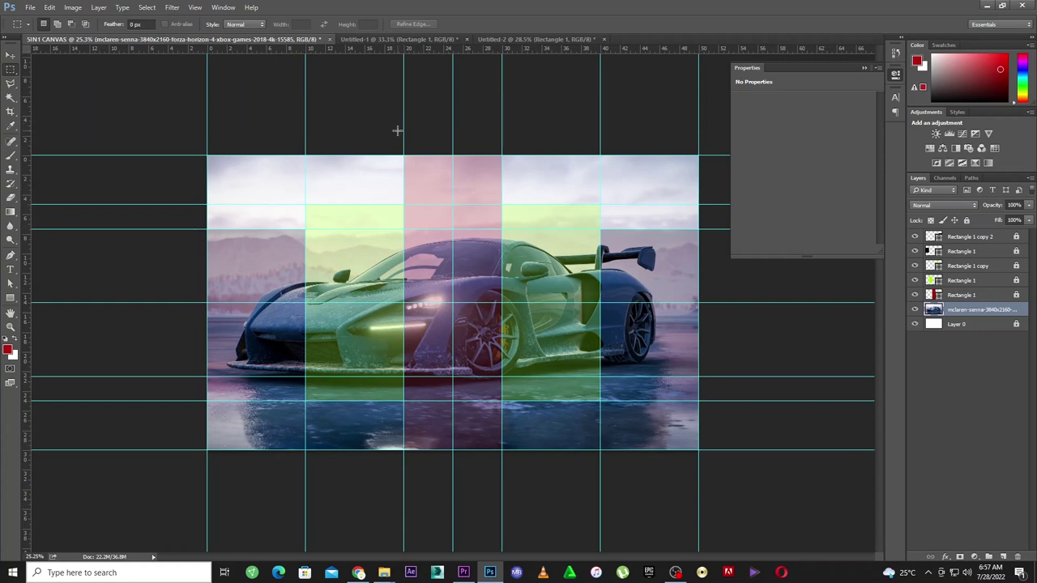
left_click_drag(402, 127, 499, 486)
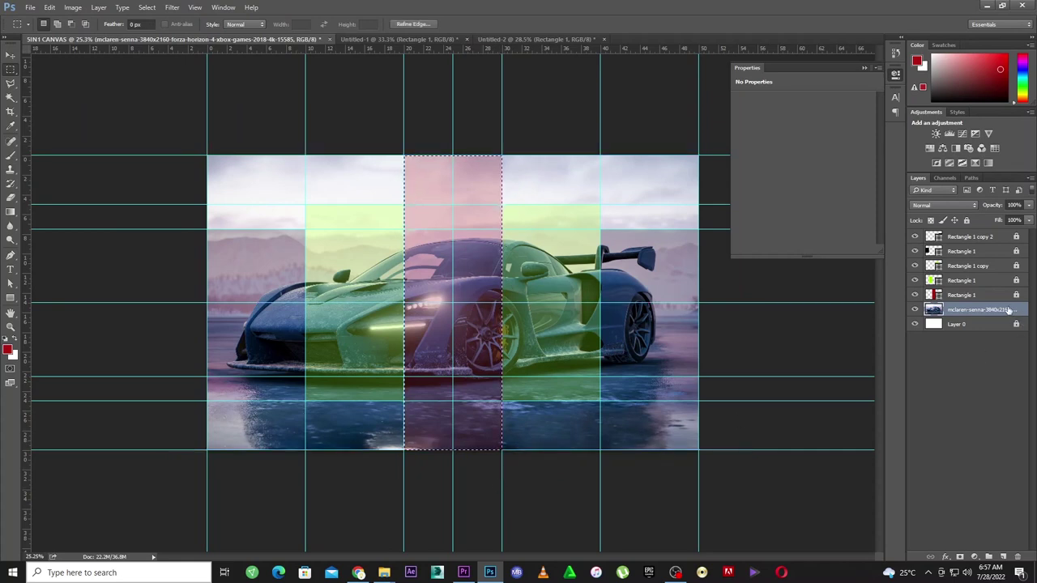
right_click(457, 248)
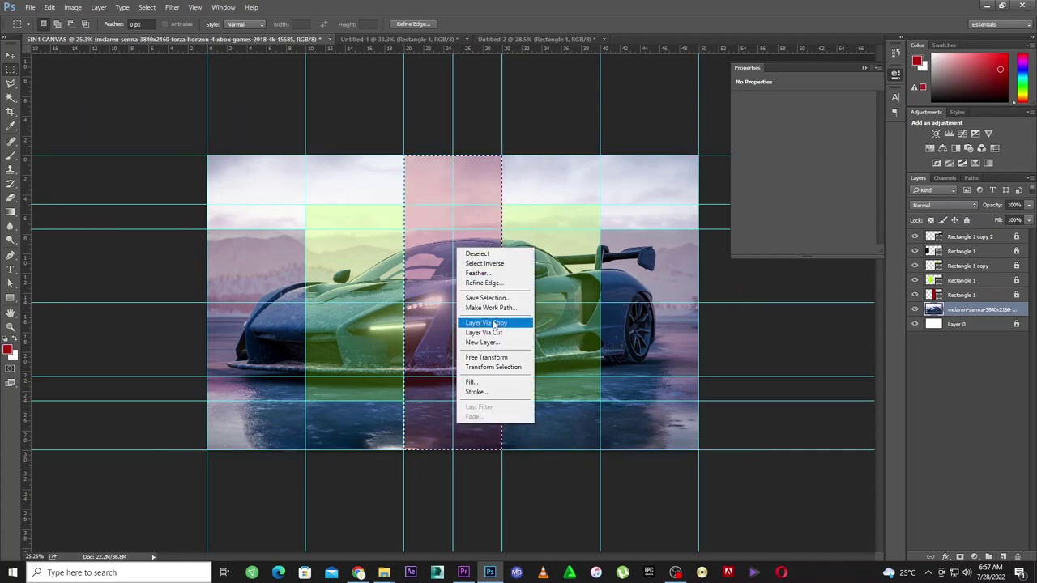
left_click(486, 322)
Step: Copy the photo areas under the right and left green panels onto separate new layers, starting from the McLaren photo layer each time
left_click(975, 326)
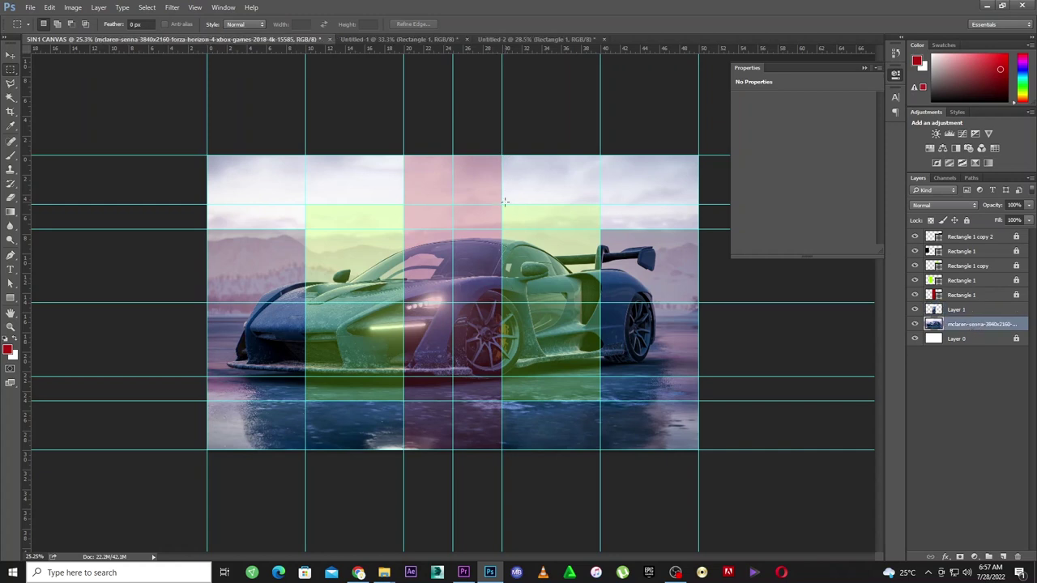
left_click_drag(501, 203, 602, 402)
right_click(565, 350)
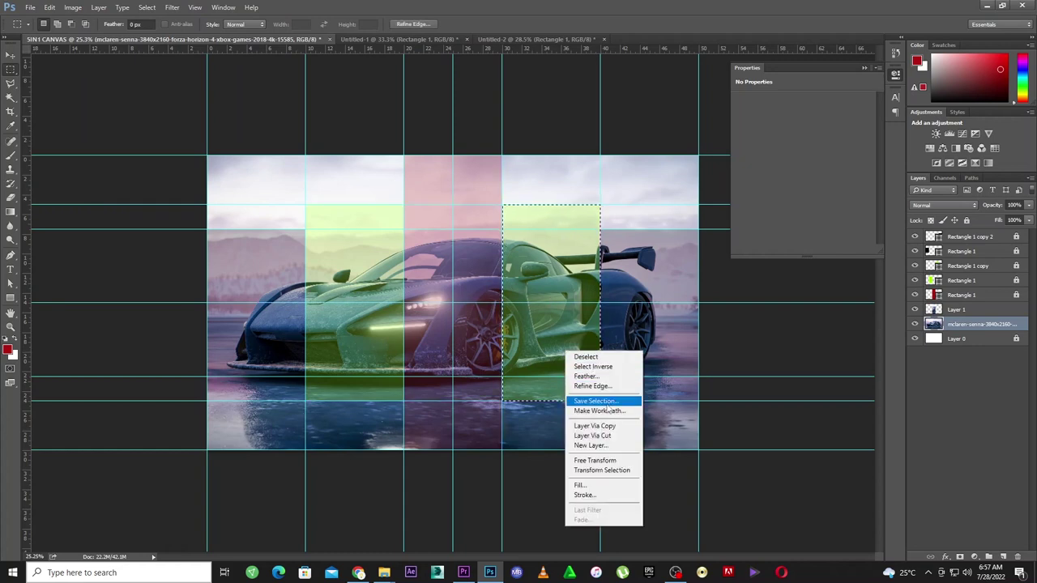
left_click(592, 423)
left_click(981, 340)
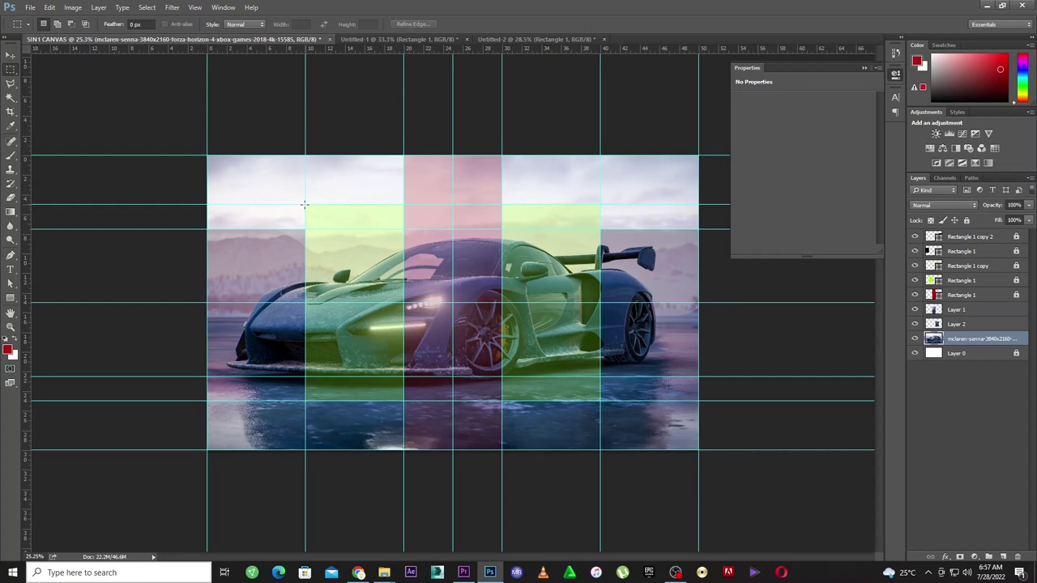
left_click_drag(304, 204, 404, 400)
right_click(351, 329)
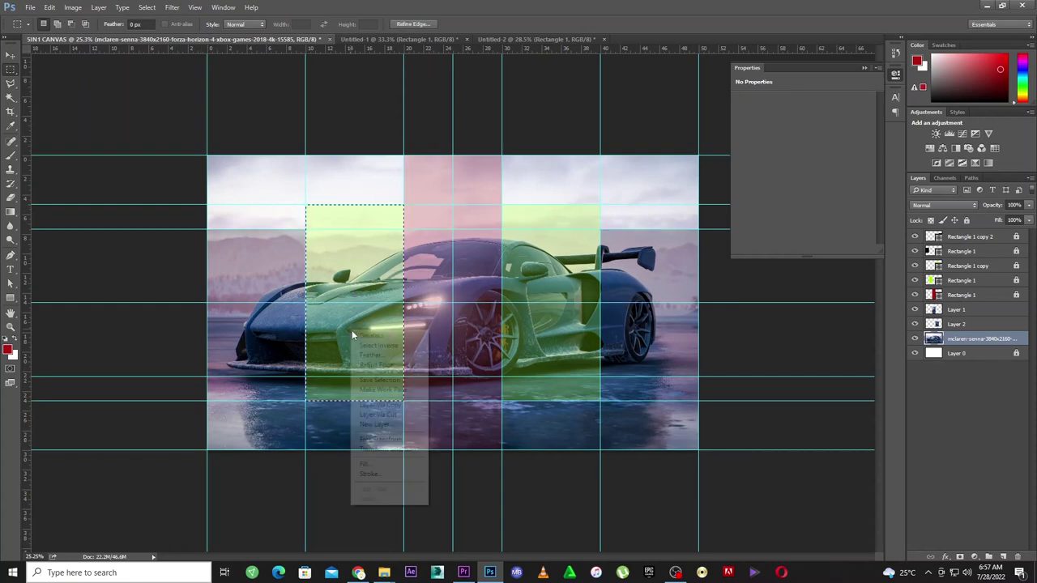
left_click(396, 405)
Step: Copy the photo areas under the left and right outer grey panels from the McLaren photo layer onto separate new layers
left_click(974, 357)
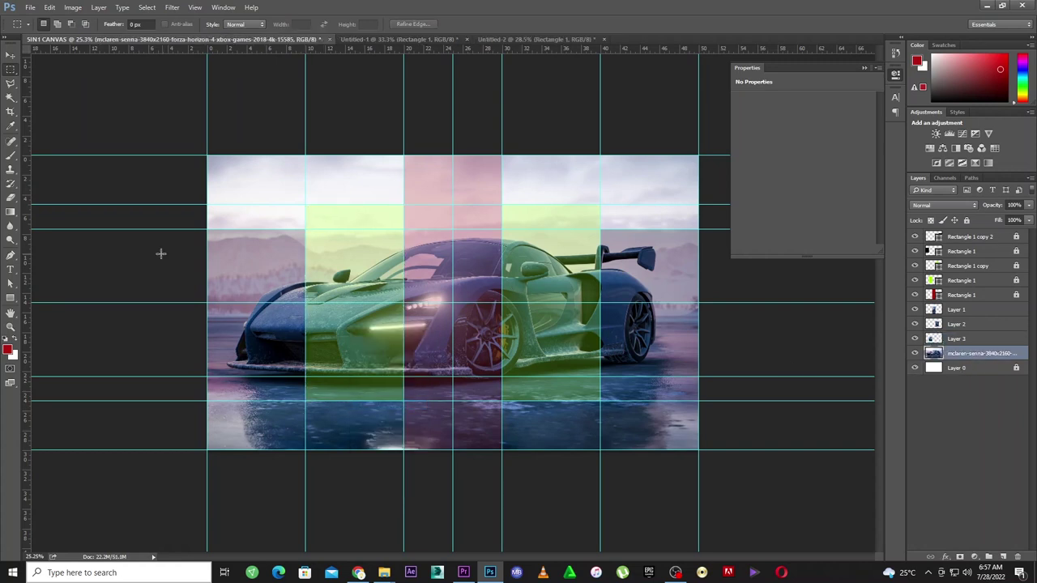
left_click_drag(207, 230, 304, 375)
right_click(259, 344)
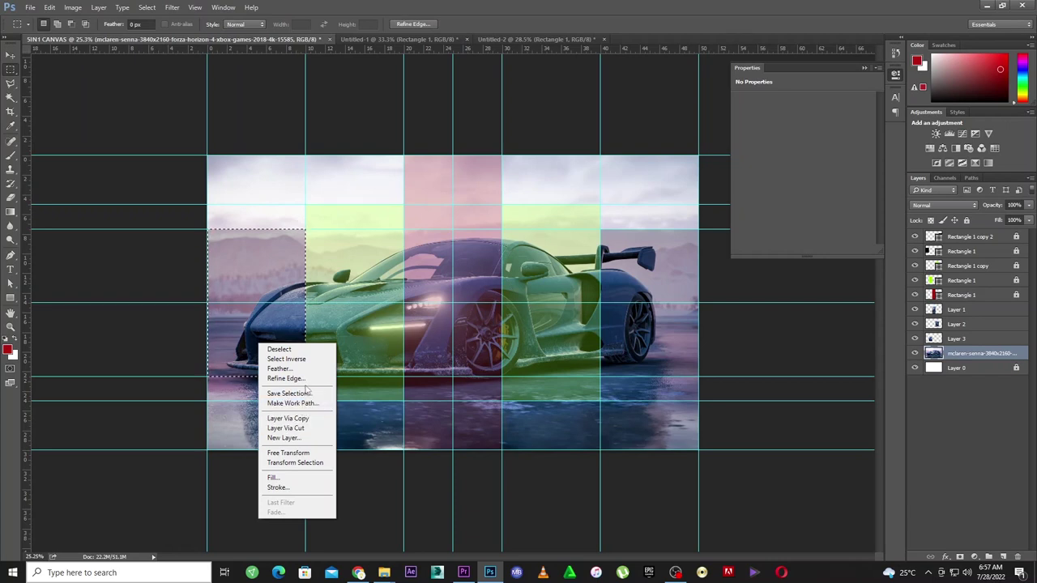
left_click(298, 418)
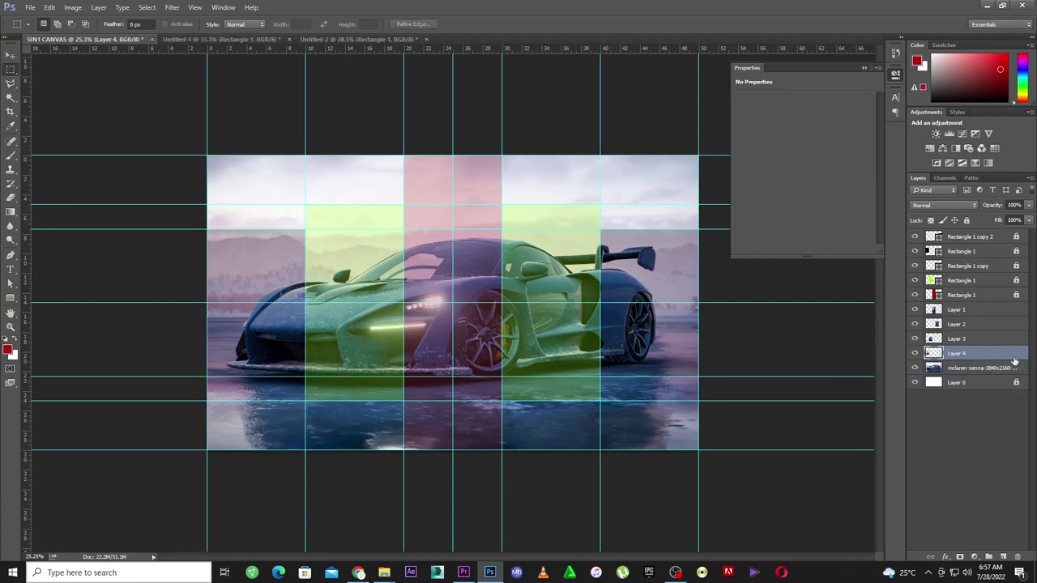
left_click(982, 369)
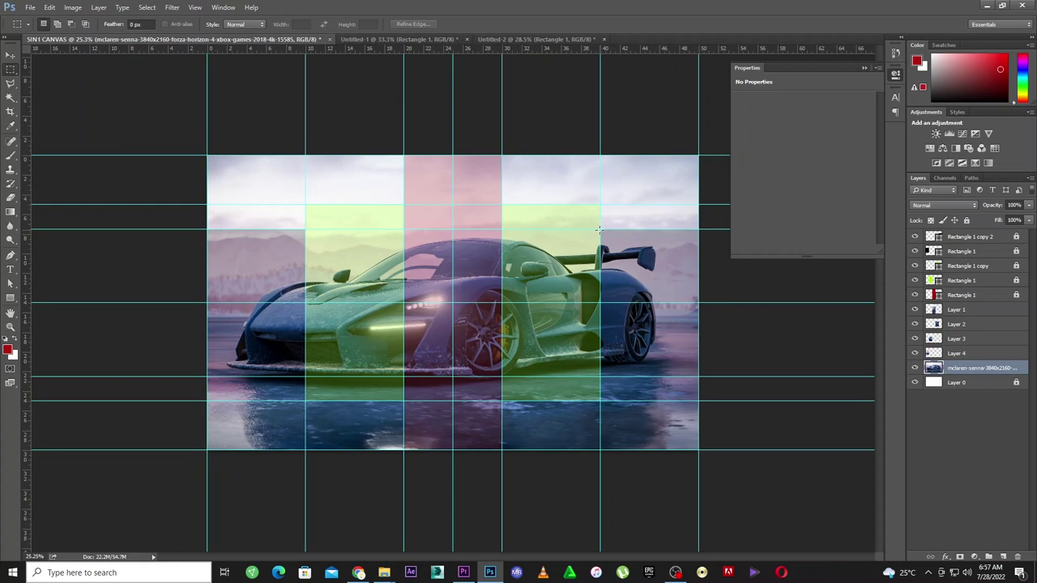
left_click_drag(599, 229, 748, 374)
right_click(653, 337)
left_click(712, 411)
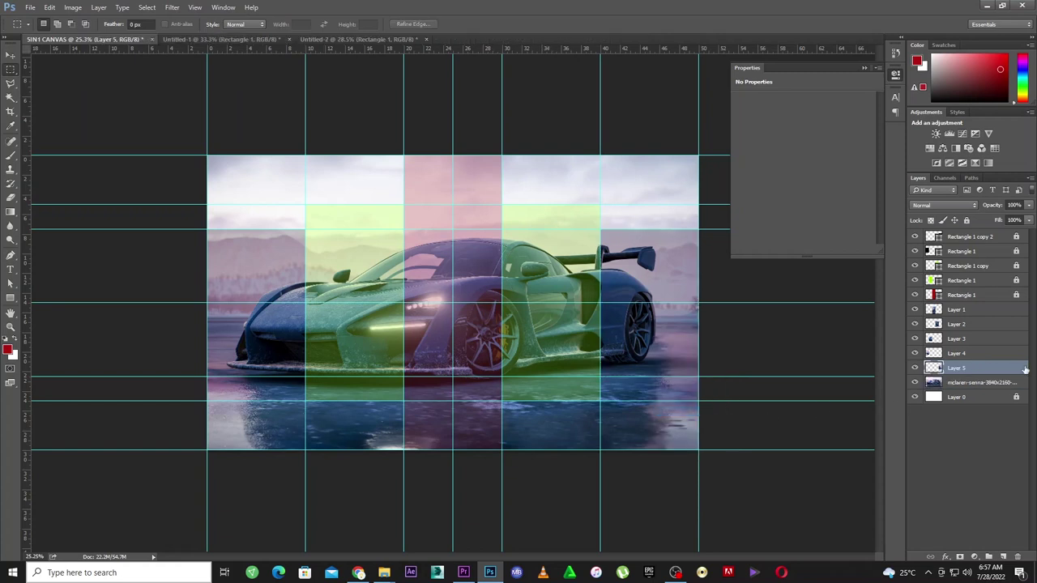
Step: Lock the original McLaren photo layer
left_click(10, 54)
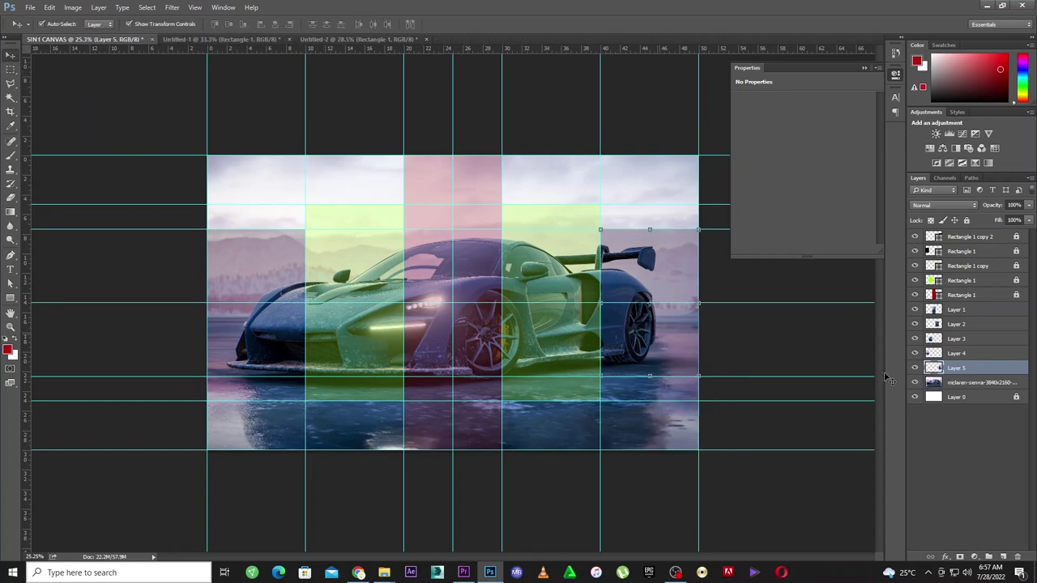
left_click(997, 384)
left_click(965, 220)
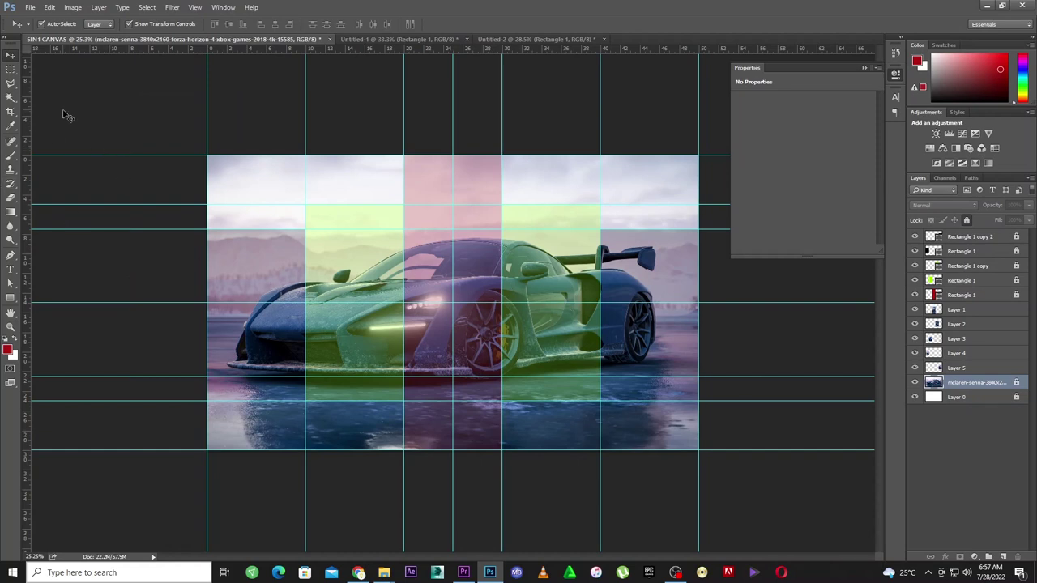
Step: Create a new white document named final, 55 inches wide and 35 inches high, at 72 pixels/inch
left_click(30, 7)
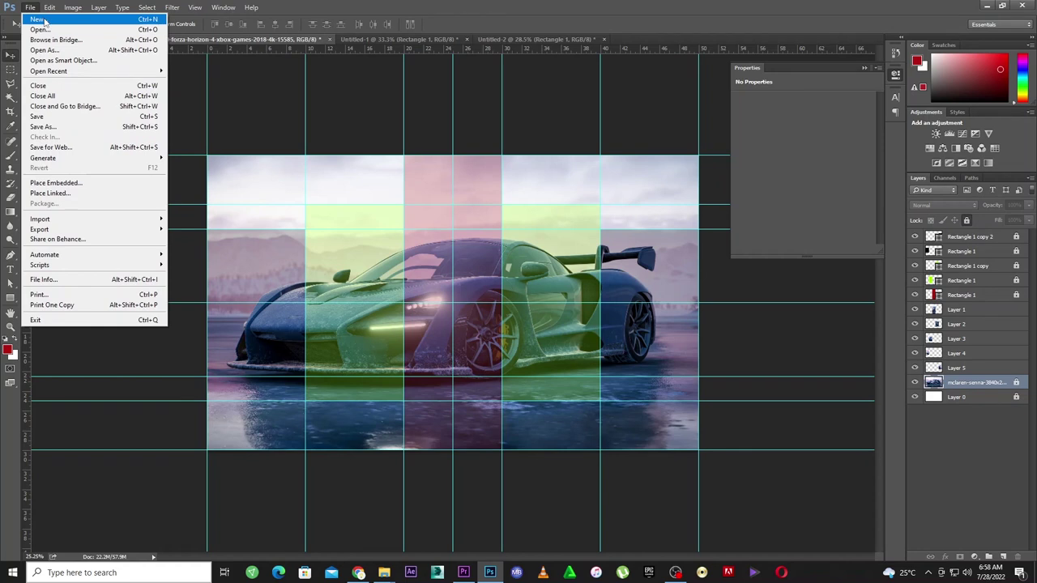
left_click(44, 18)
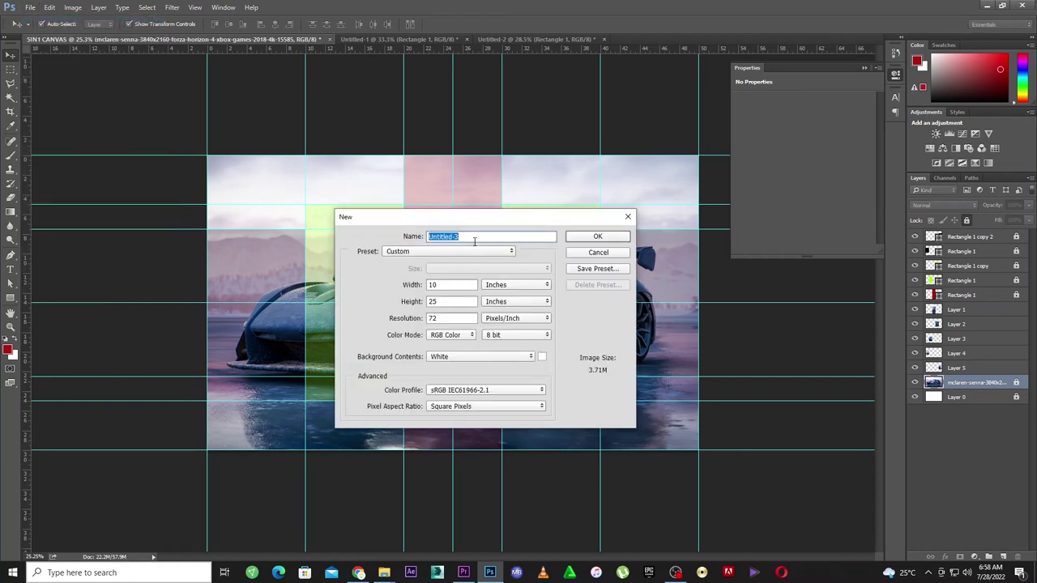
type("final")
key("Tab")
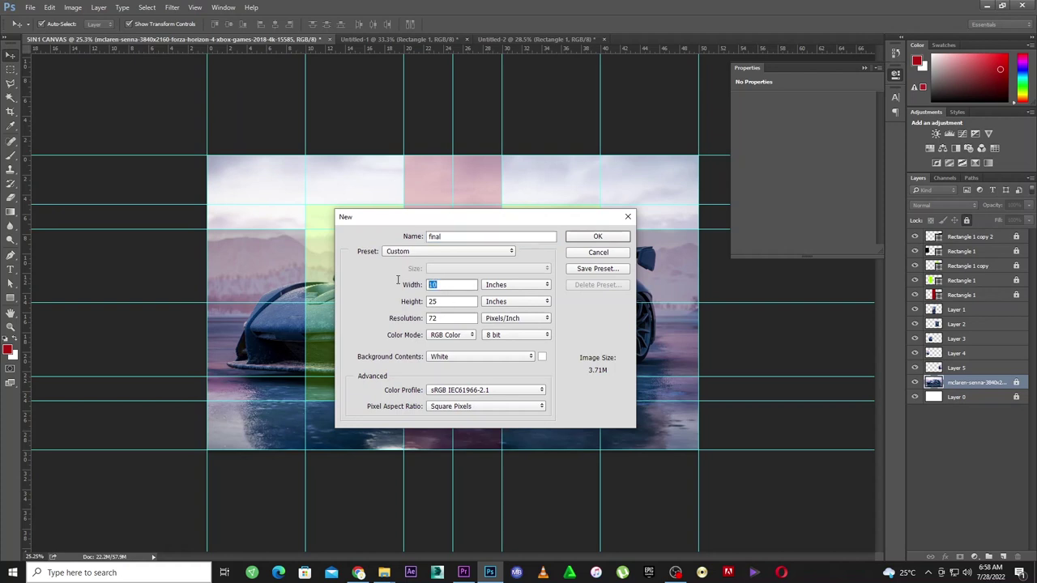
type("55")
double_click(442, 303)
type("3")
key("Return")
key("ctrl+minus")
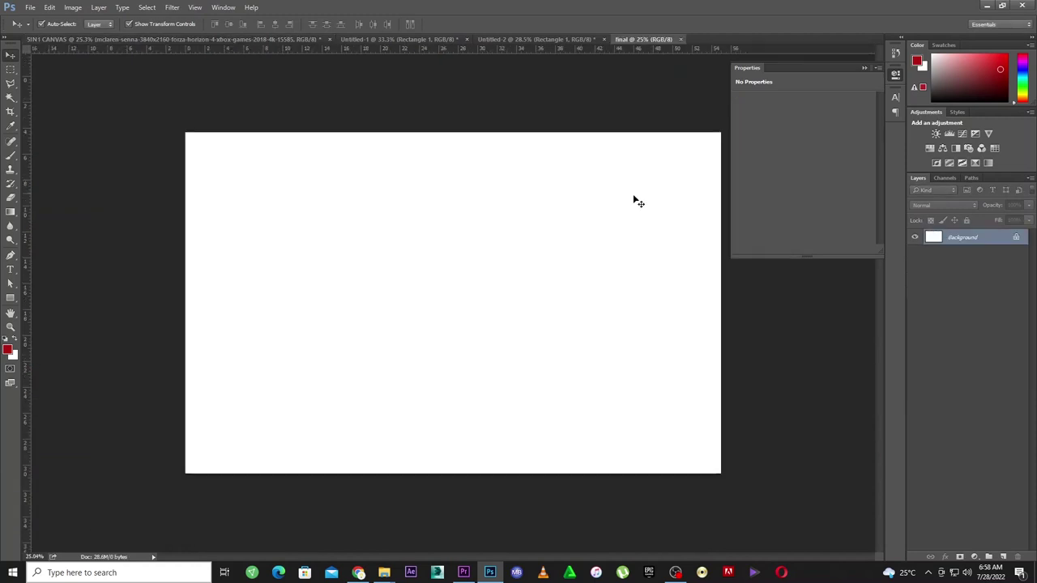
Step: Select all five cut photo pieces in the 5IN1 CANVAS document and bring them together onto the final document's white canvas
left_click(158, 39)
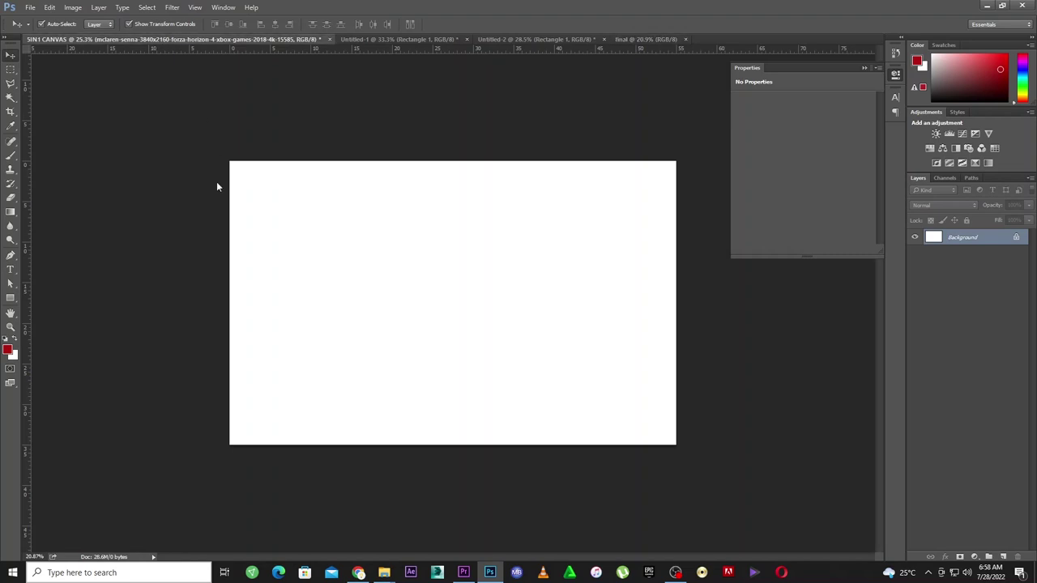
left_click_drag(138, 128, 888, 553)
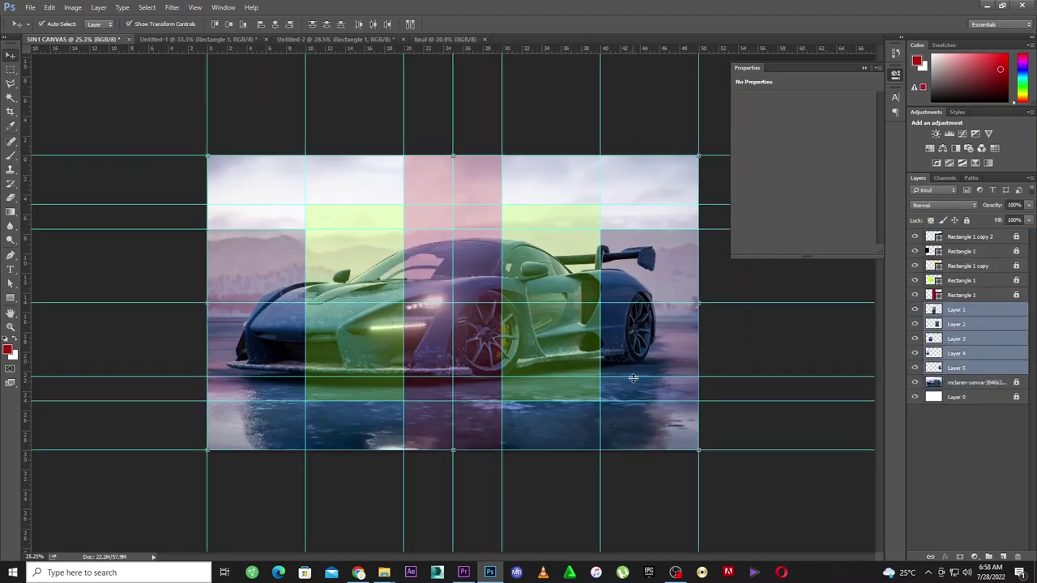
left_click_drag(563, 343, 594, 322)
left_click(752, 343)
key("ctrl+plus")
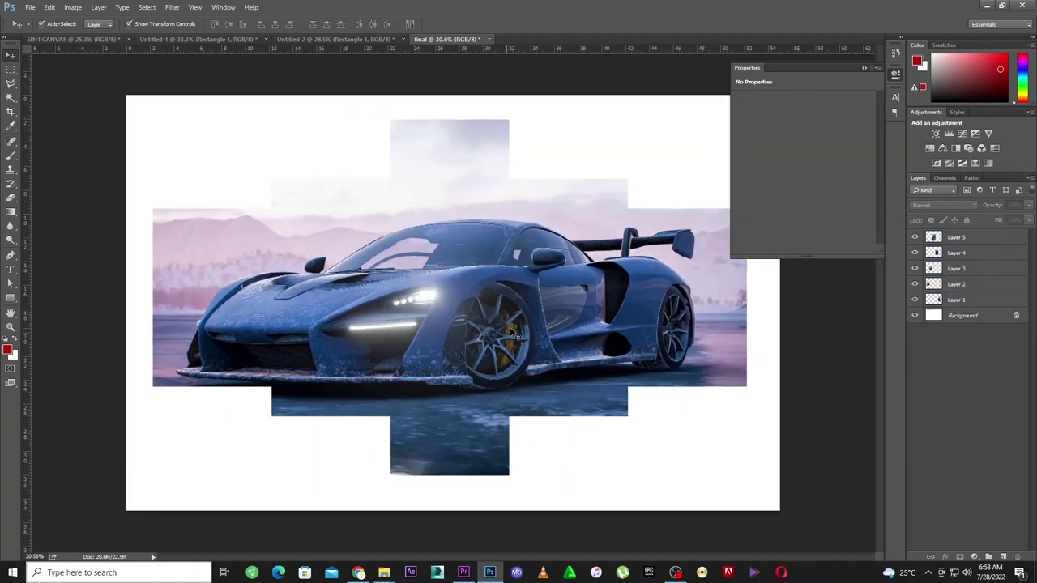
Step: Shift the far-right panel rightward to open a narrow gap, and shift it together with its inner neighbour to separate both from the centre panel
left_click(694, 348)
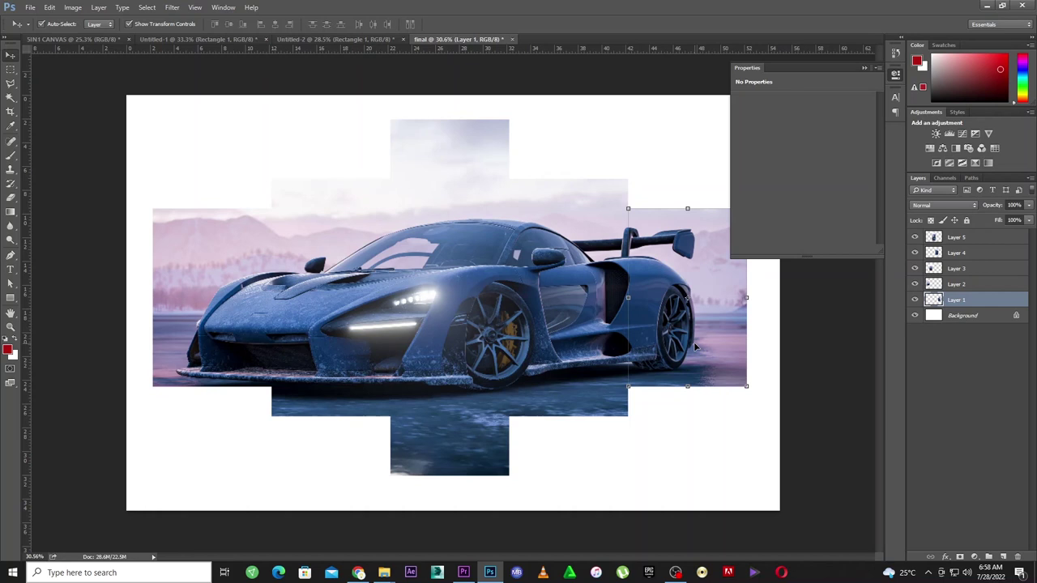
key("shift+Right")
key("shift+Right")
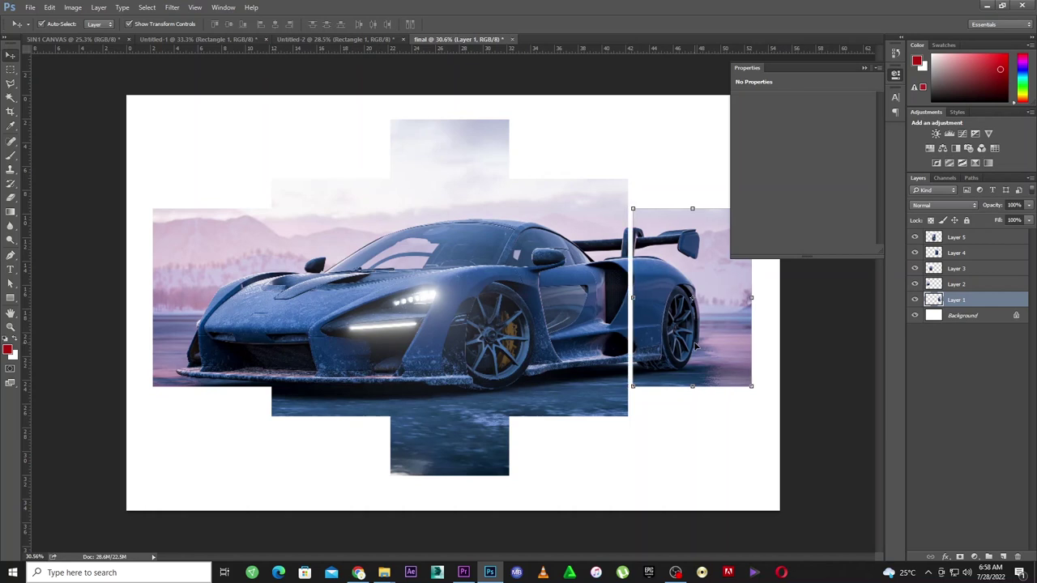
left_click(573, 335, "shift")
key("shift+Right")
key("shift+Right")
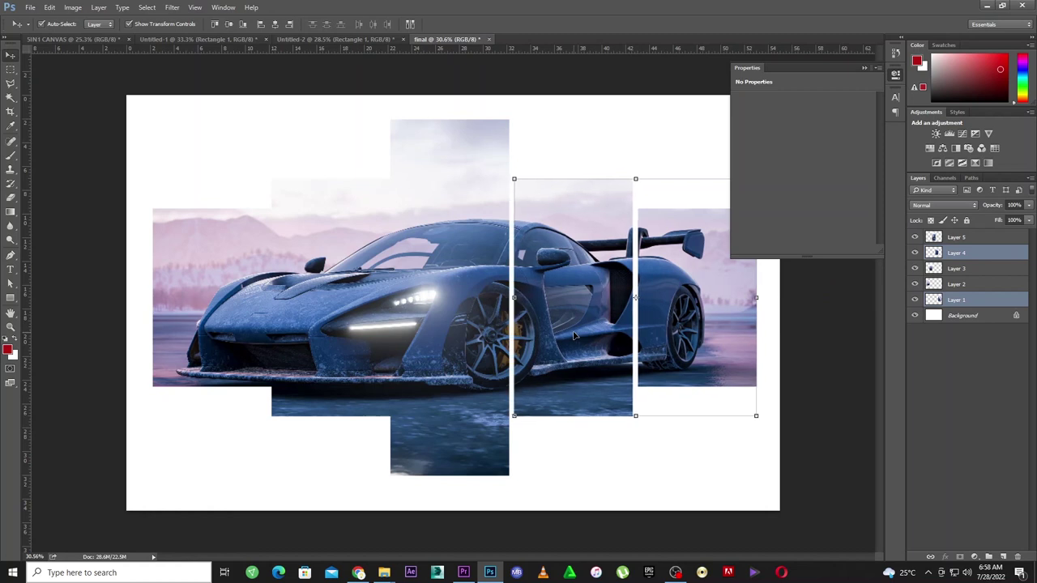
Step: Add the centre panel and the inner-left panel to the selection one after the other, shifting the group rightward each time to leave matching gaps
left_click(401, 356, "shift")
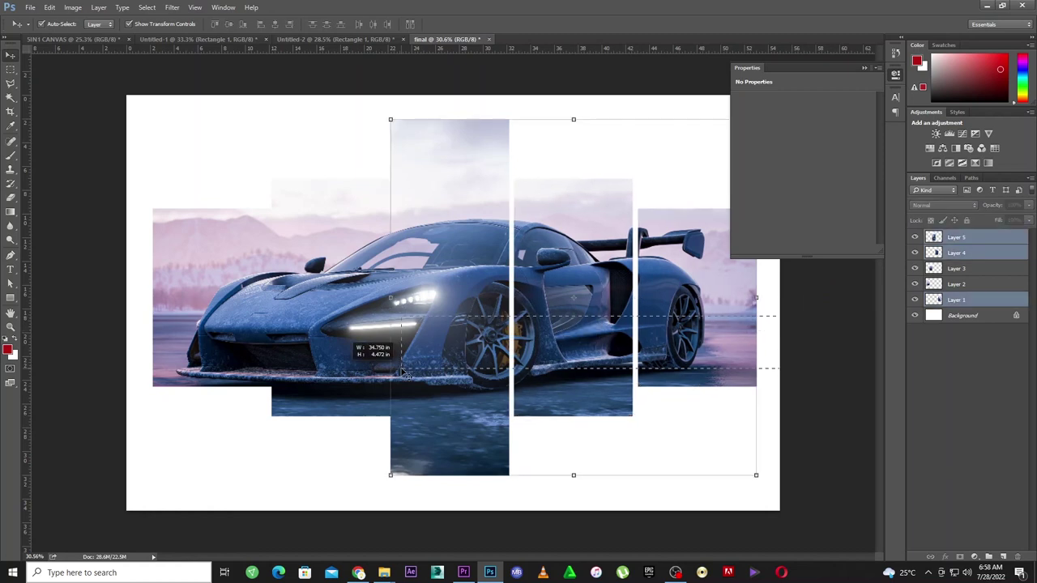
key("shift+Right")
key("shift+Right")
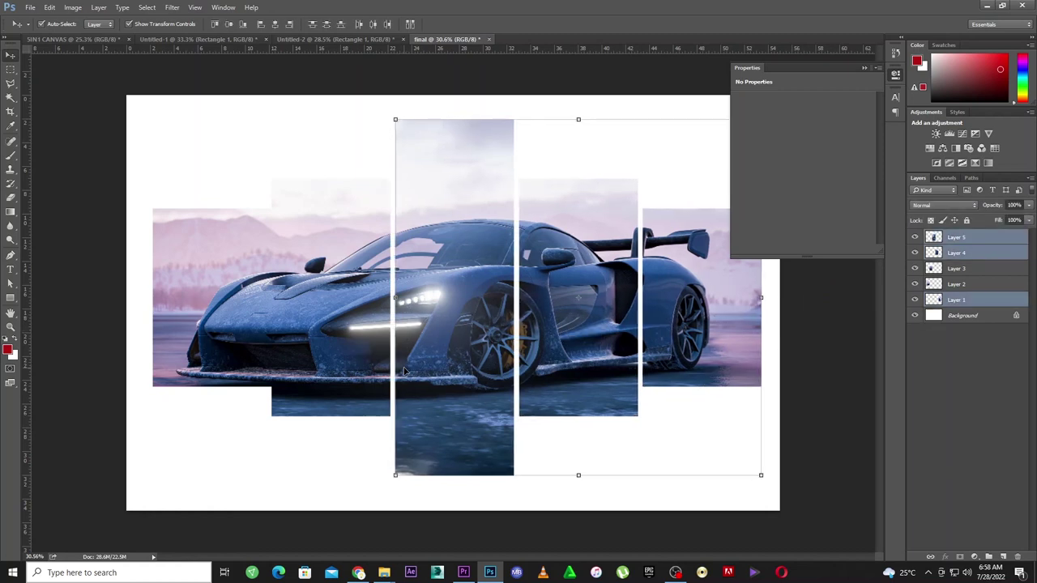
left_click_drag(776, 303, 304, 364)
key("shift+Right")
key("shift+Right")
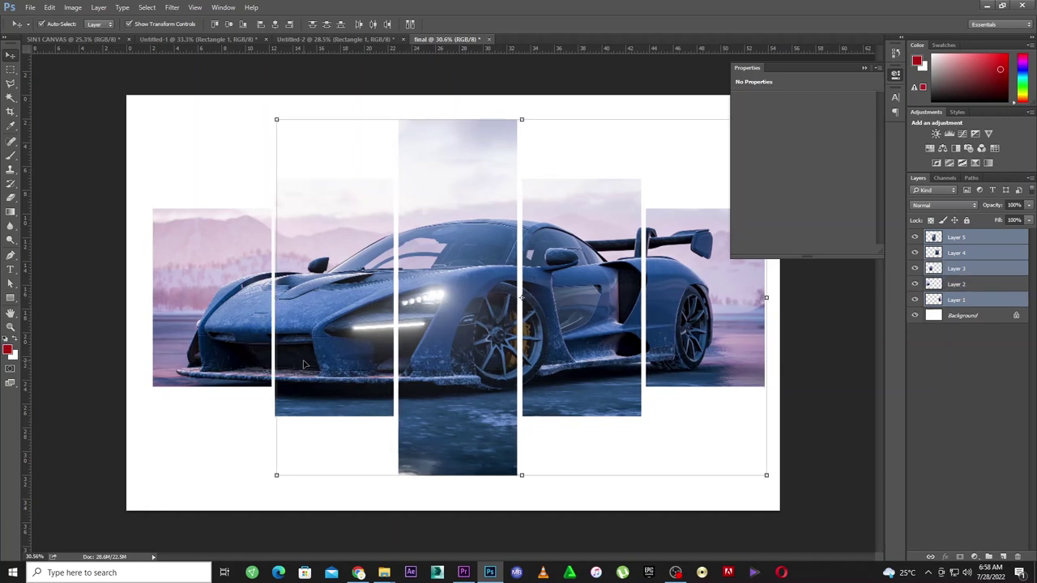
Step: Select all five spaced panels and move them left and down to centre them on the white canvas
scroll(305, 371, "down", 1)
left_click_drag(775, 301, 119, 368)
key("shift+Left")
key("shift+Left")
key("shift+Left")
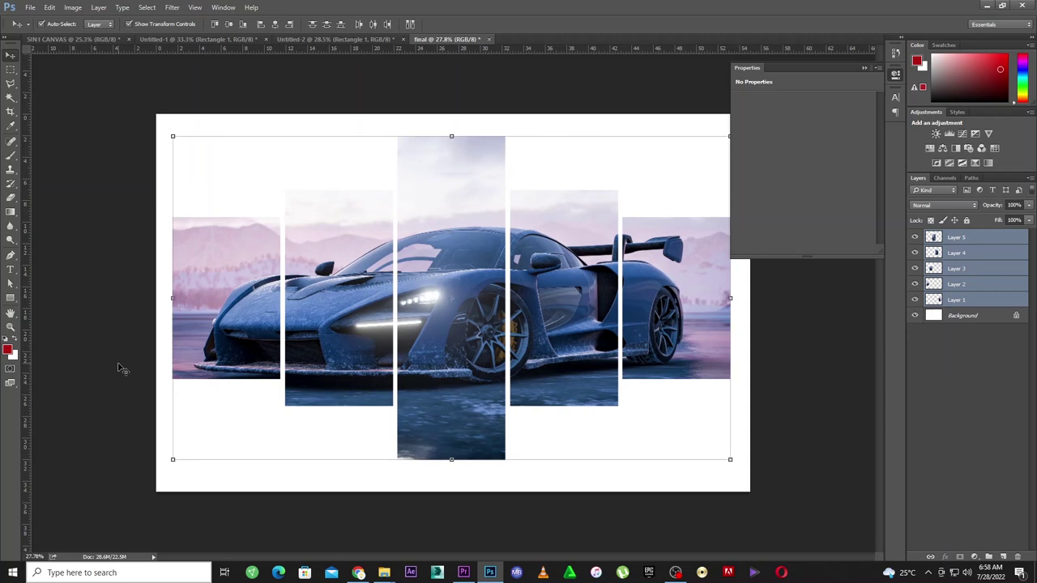
key("shift+Down")
key("shift+Down")
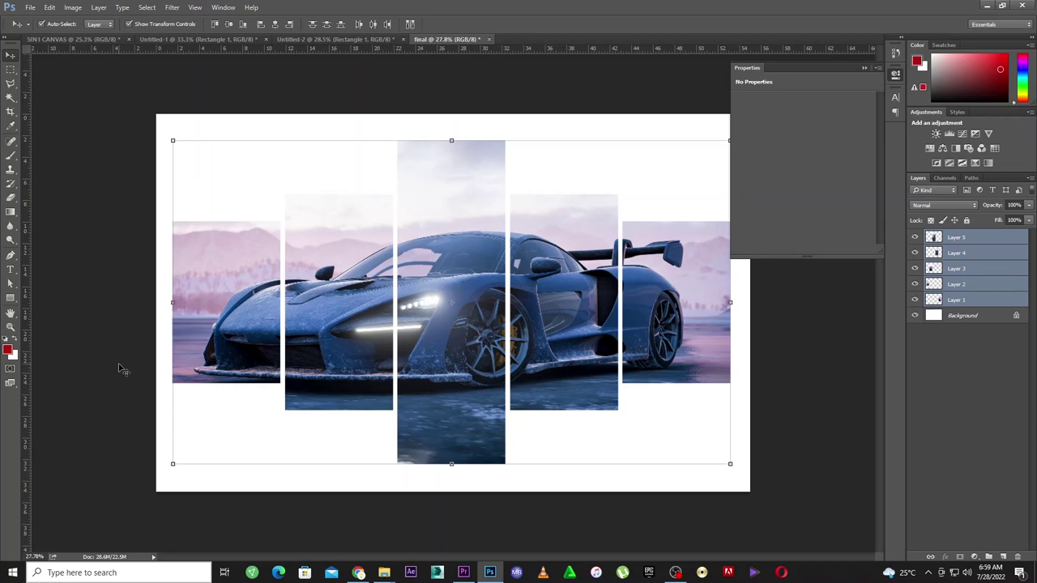
Step: Switch to Chrome and view the BE CREATIVE TV channel page on YouTube
left_click(358, 572)
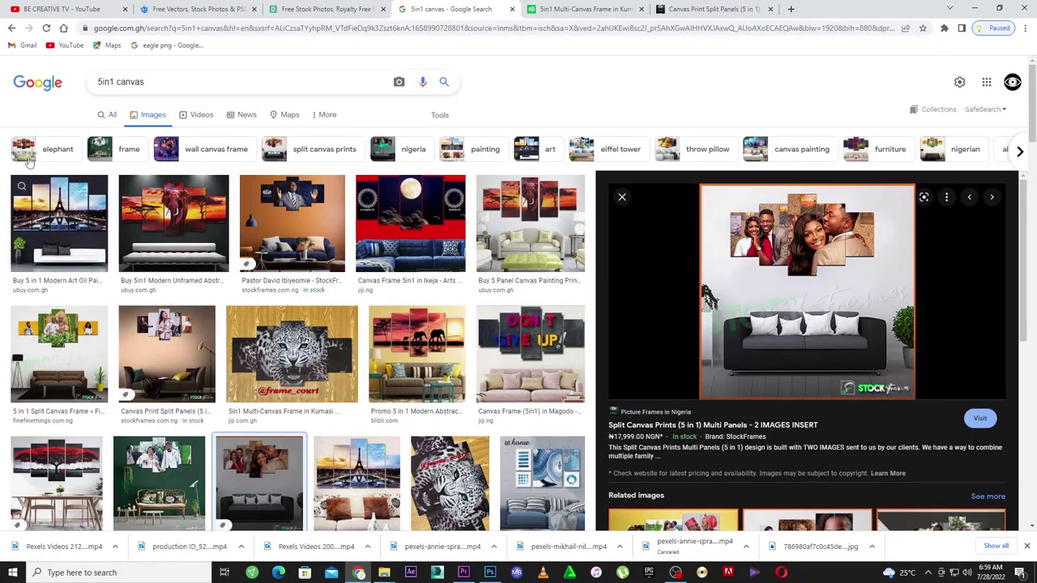
left_click(63, 9)
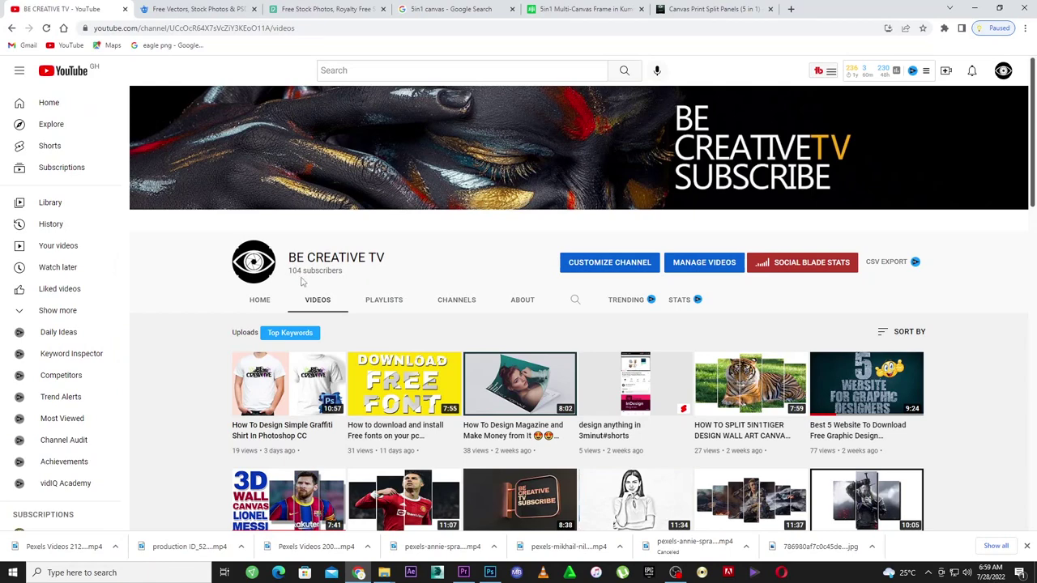